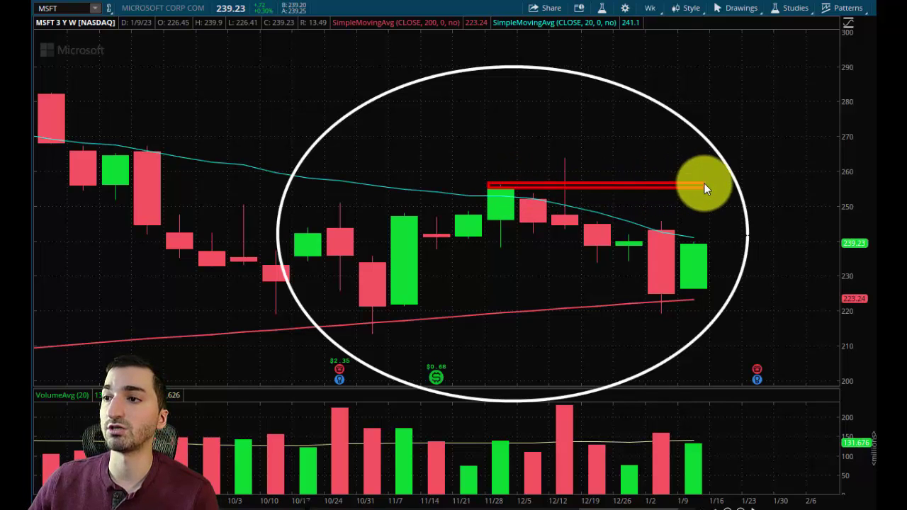
Step: Mark a red resistance zone near 256 and a green support zone from about 213 to 221, adding a green arrow at the support
{"action": "left_click", "coordinate": [722, 185]}
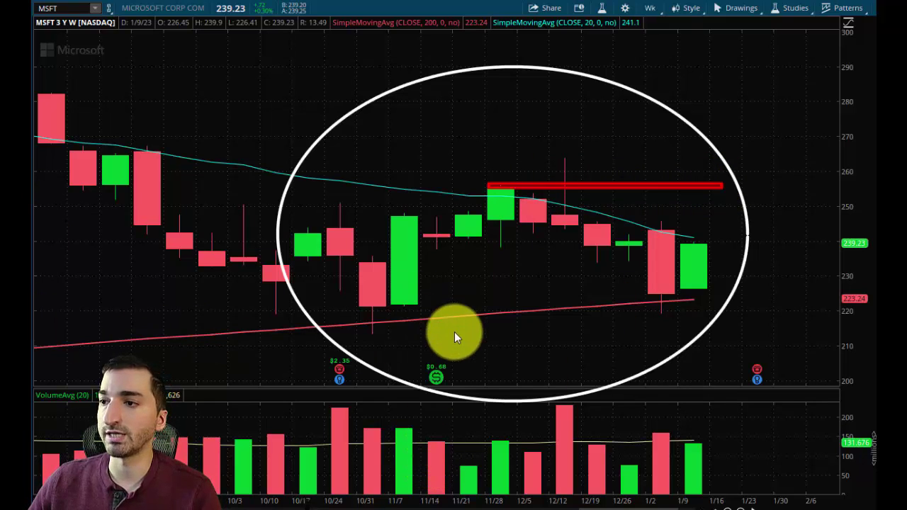
{"action": "left_click", "coordinate": [358, 306]}
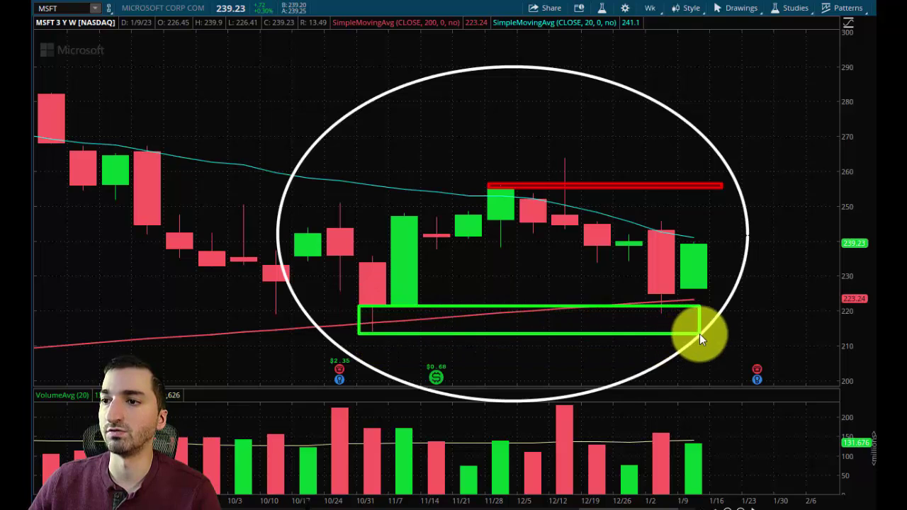
{"action": "left_click", "coordinate": [728, 333]}
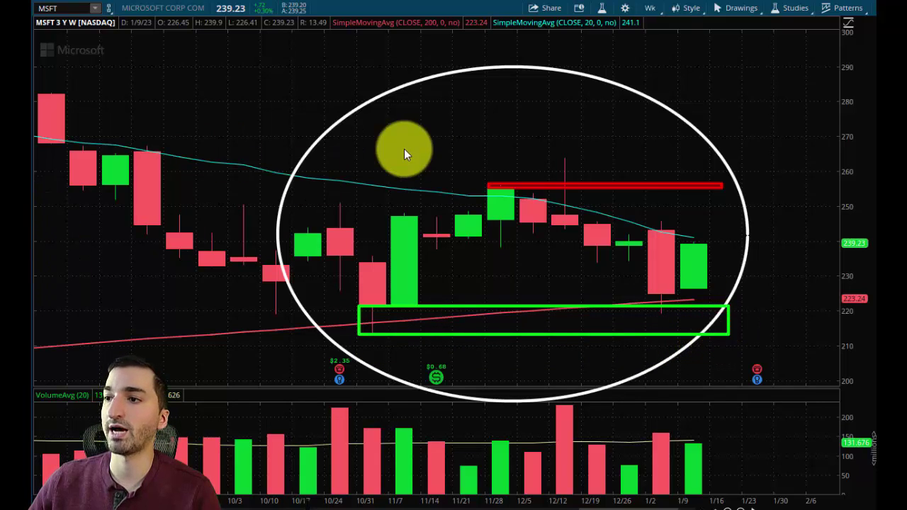
{"action": "left_click", "coordinate": [721, 336]}
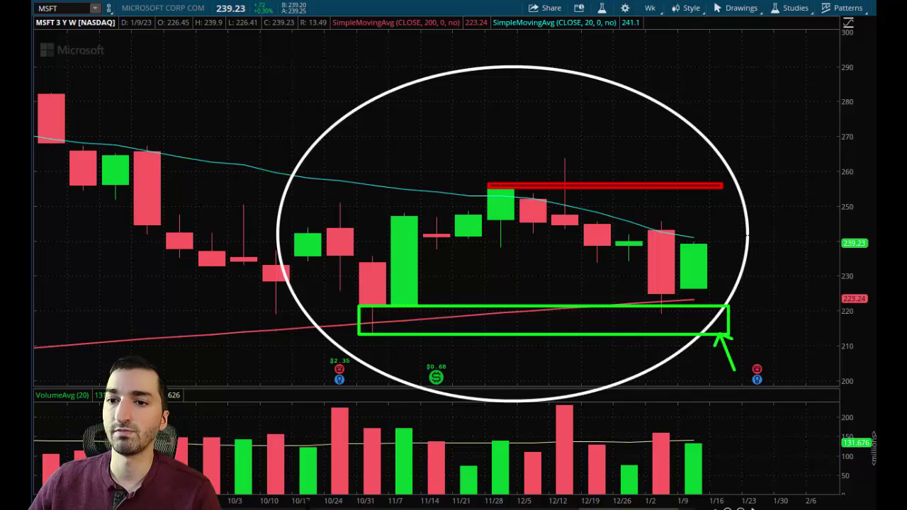
Step: Erase the white ellipse and the green arrow from the weekly MSFT chart
{"action": "left_click", "coordinate": [684, 141]}
{"action": "left_click", "coordinate": [662, 179]}
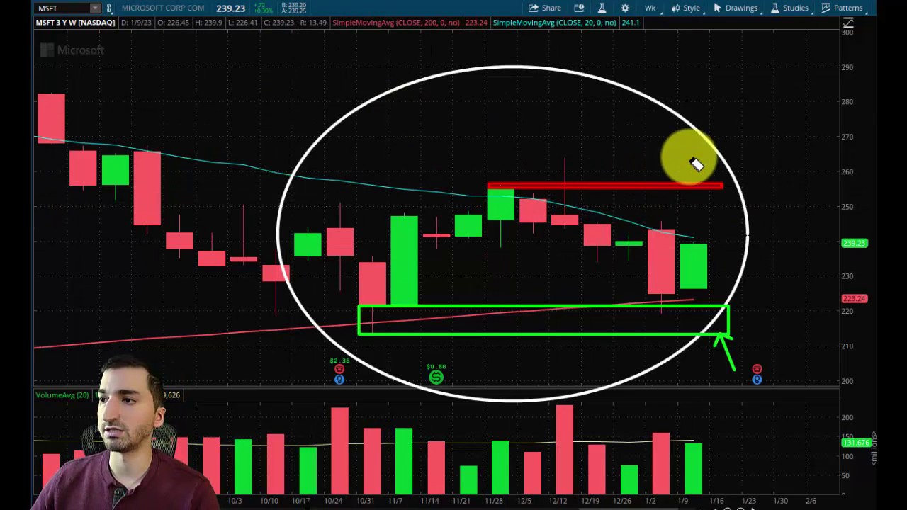
{"action": "key", "text": "Escape"}
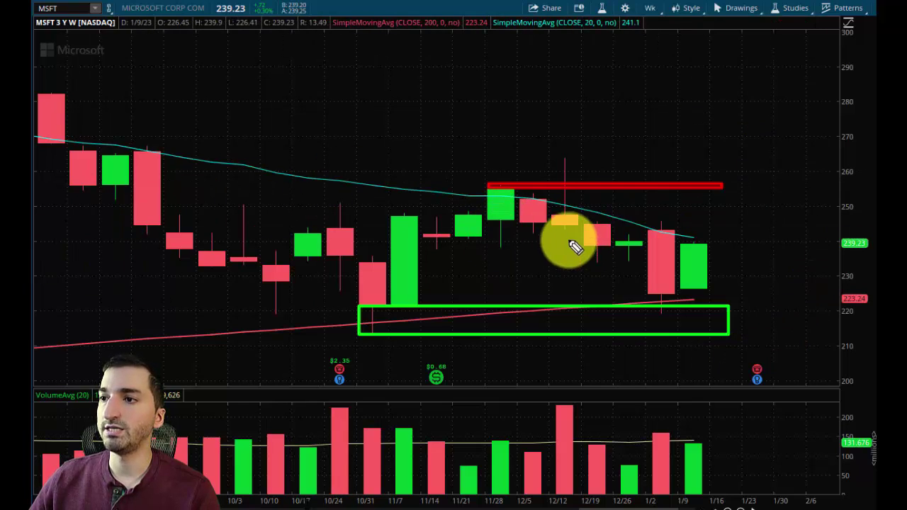
Step: Point arrows at the 12/12 candle, and erase them together with the red resistance box
{"action": "mouse_move", "coordinate": [554, 249]}
{"action": "left_mouse_down"}
{"action": "mouse_move", "coordinate": [544, 239]}
{"action": "mouse_move", "coordinate": [557, 228]}
{"action": "left_mouse_up"}
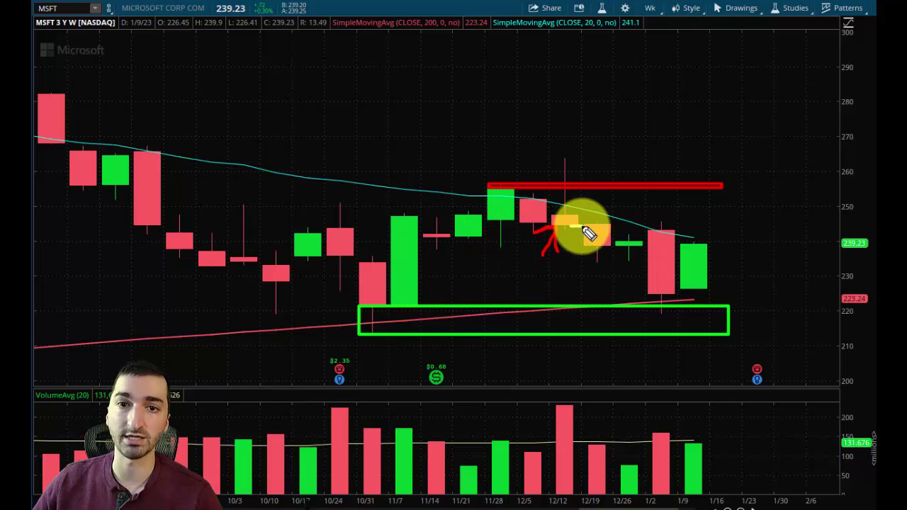
{"action": "mouse_move", "coordinate": [611, 146]}
{"action": "left_mouse_down"}
{"action": "mouse_move", "coordinate": [572, 178]}
{"action": "mouse_move", "coordinate": [588, 202]}
{"action": "left_mouse_up"}
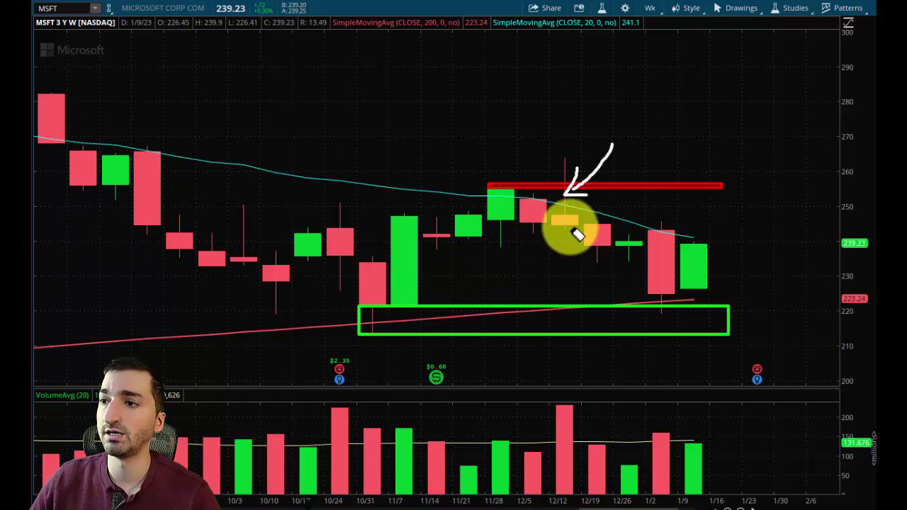
{"action": "key", "text": "Escape"}
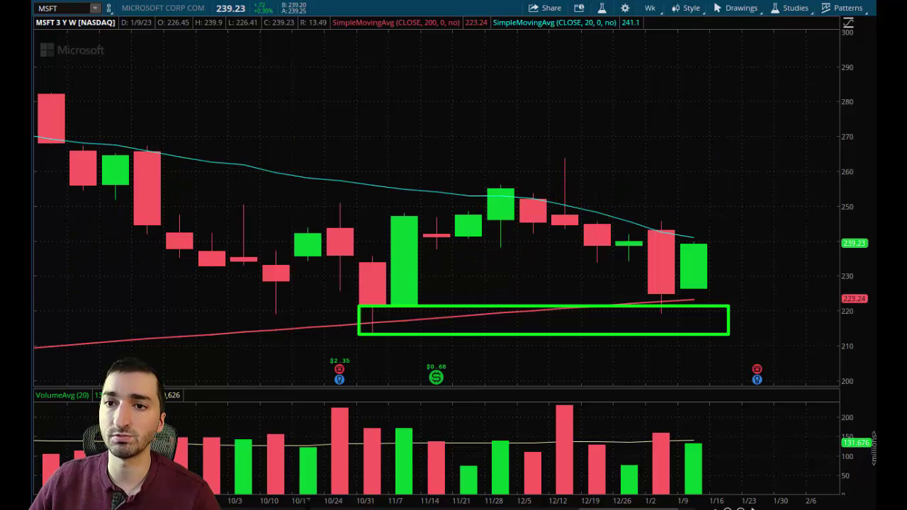
Step: Redraw the resistance zone as a white box near 256, and temporarily point arrows at the 12/12 wick and the 1/2 candle
{"action": "left_click_drag", "start_coordinate": [491, 188], "coordinate": [746, 185]}
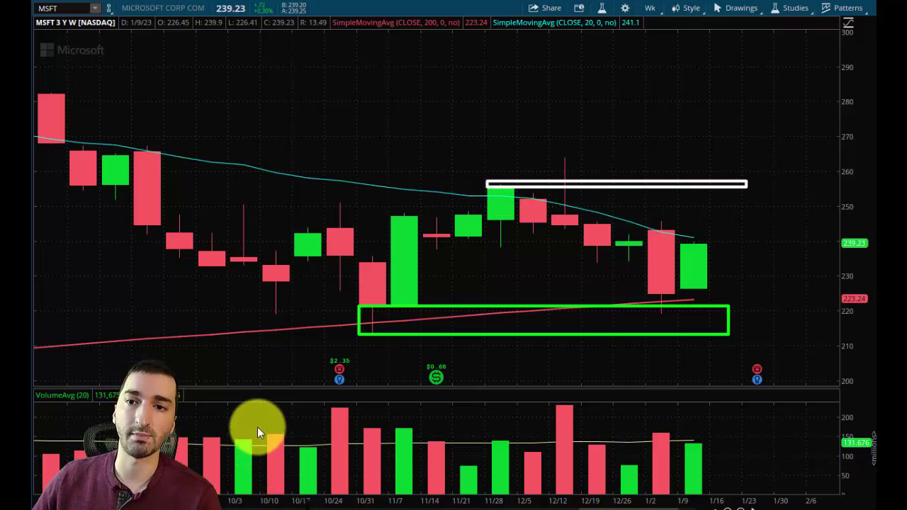
{"action": "left_click_drag", "start_coordinate": [607, 128], "coordinate": [575, 165]}
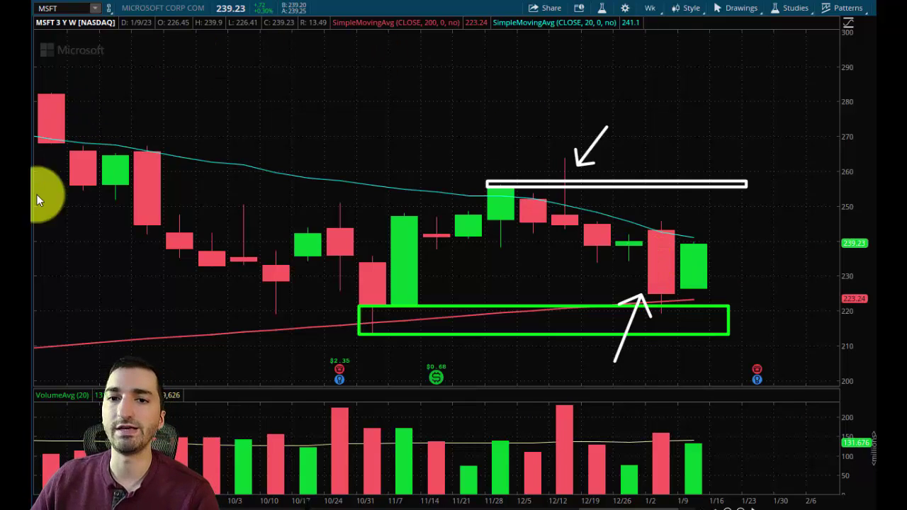
{"action": "left_click", "coordinate": [631, 325]}
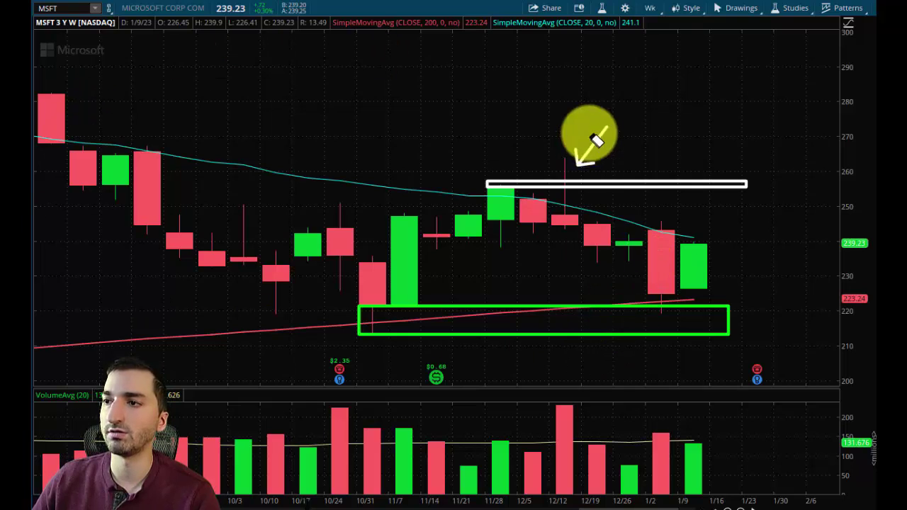
{"action": "left_click", "coordinate": [587, 143]}
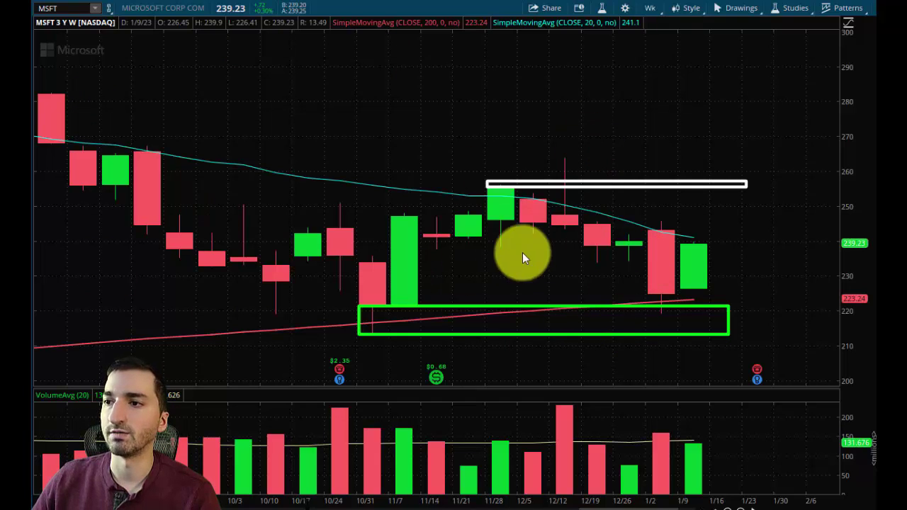
Step: Box the 12/19 to 1/9 candles in white and draw an arrow down into the support zone, and clear the annotations
{"action": "mouse_move", "coordinate": [554, 228]}
{"action": "left_mouse_down"}
{"action": "mouse_move", "coordinate": [666, 271]}
{"action": "mouse_move", "coordinate": [711, 305]}
{"action": "left_mouse_up"}
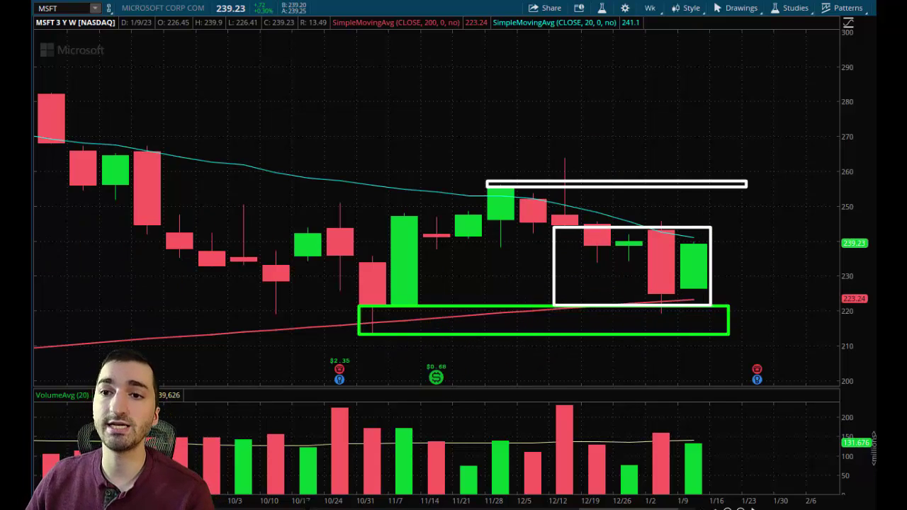
{"action": "mouse_move", "coordinate": [516, 234]}
{"action": "left_mouse_down"}
{"action": "mouse_move", "coordinate": [544, 318]}
{"action": "mouse_move", "coordinate": [510, 328]}
{"action": "left_mouse_up"}
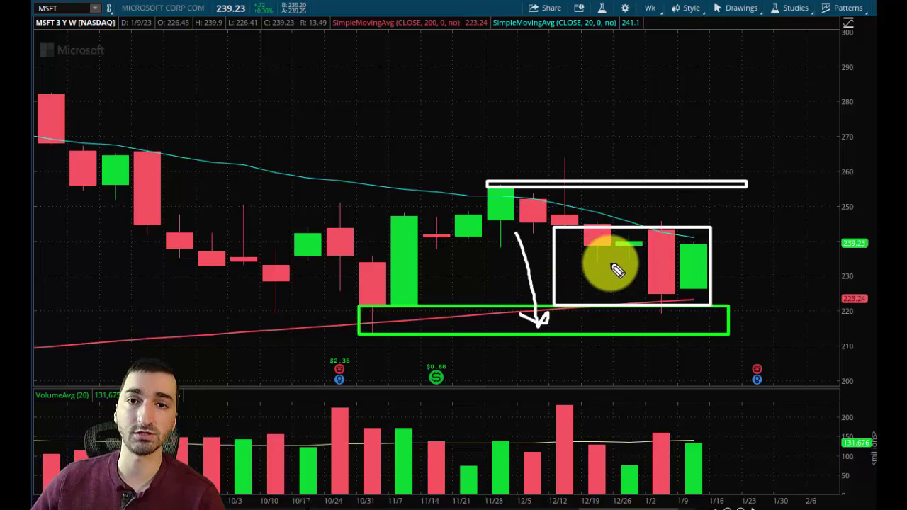
{"action": "key", "text": "Escape"}
Step: Zoom in on the 11/28 to 1/2 candles, circle the 12/12 candle, outline its body, point at its upper wick, and clear the marks
{"action": "left_click_drag", "start_coordinate": [487, 202], "coordinate": [664, 281]}
{"action": "mouse_move", "coordinate": [429, 86]}
{"action": "left_mouse_down"}
{"action": "mouse_move", "coordinate": [291, 101]}
{"action": "mouse_move", "coordinate": [467, 159]}
{"action": "mouse_move", "coordinate": [428, 87]}
{"action": "left_mouse_up"}
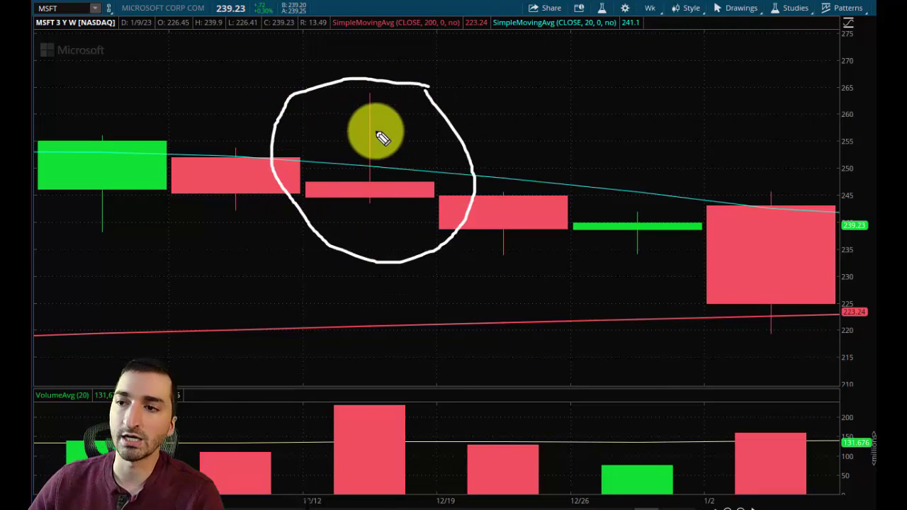
{"action": "mouse_move", "coordinate": [438, 204]}
{"action": "left_mouse_down"}
{"action": "mouse_move", "coordinate": [415, 196]}
{"action": "mouse_move", "coordinate": [429, 203]}
{"action": "mouse_move", "coordinate": [435, 189]}
{"action": "mouse_move", "coordinate": [308, 186]}
{"action": "mouse_move", "coordinate": [429, 203]}
{"action": "mouse_move", "coordinate": [421, 203]}
{"action": "left_mouse_up"}
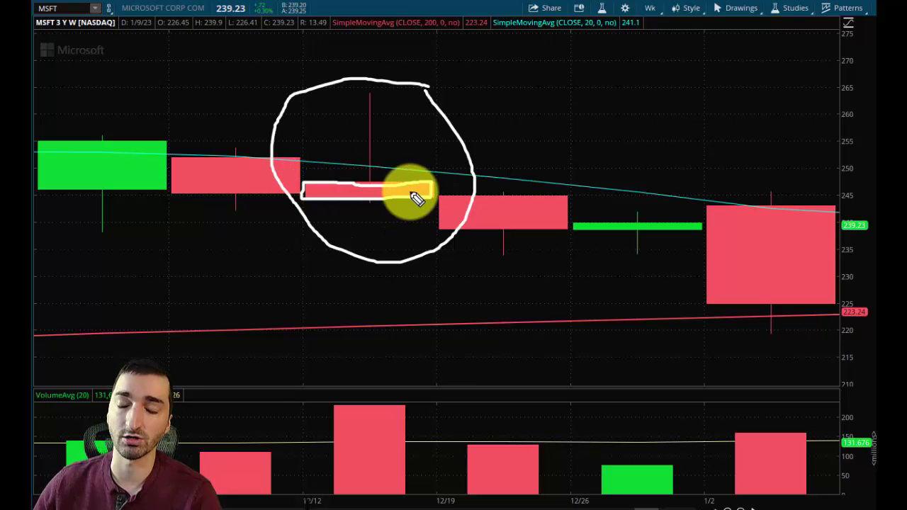
{"action": "mouse_move", "coordinate": [449, 89]}
{"action": "left_mouse_down"}
{"action": "mouse_move", "coordinate": [425, 106]}
{"action": "mouse_move", "coordinate": [422, 126]}
{"action": "left_mouse_up"}
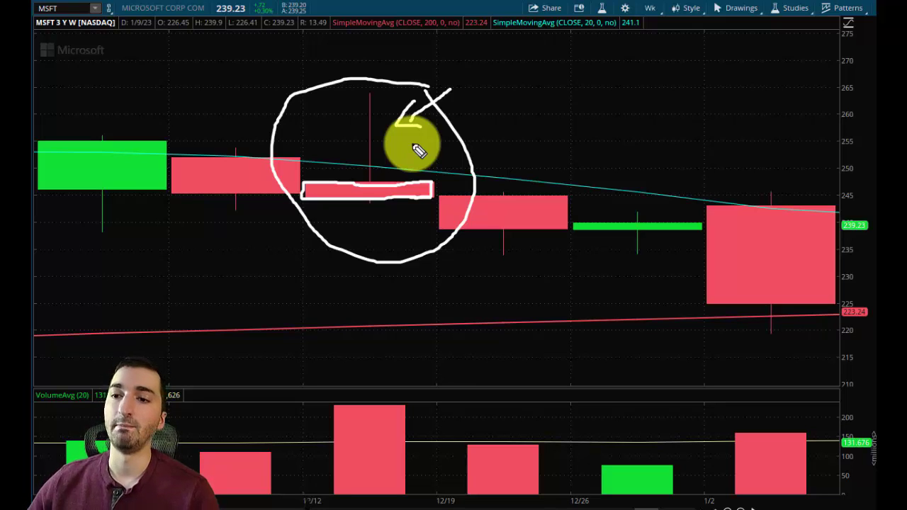
{"action": "key", "text": "Escape"}
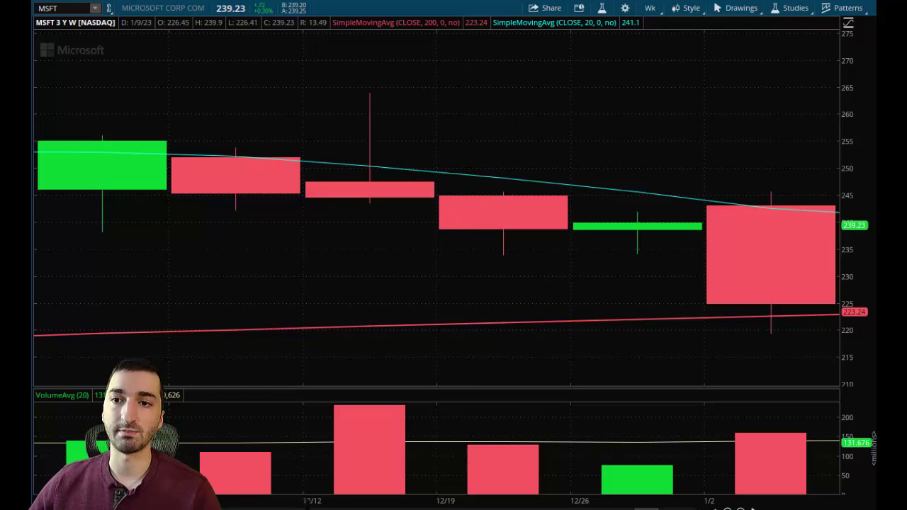
Step: Trace the volume average line in white from about 11/21 to 1/9
{"action": "scroll", "coordinate": [578, 343], "scroll_direction": "down", "scroll_amount": 10}
{"action": "scroll", "coordinate": [581, 333], "scroll_direction": "up", "scroll_amount": 10}
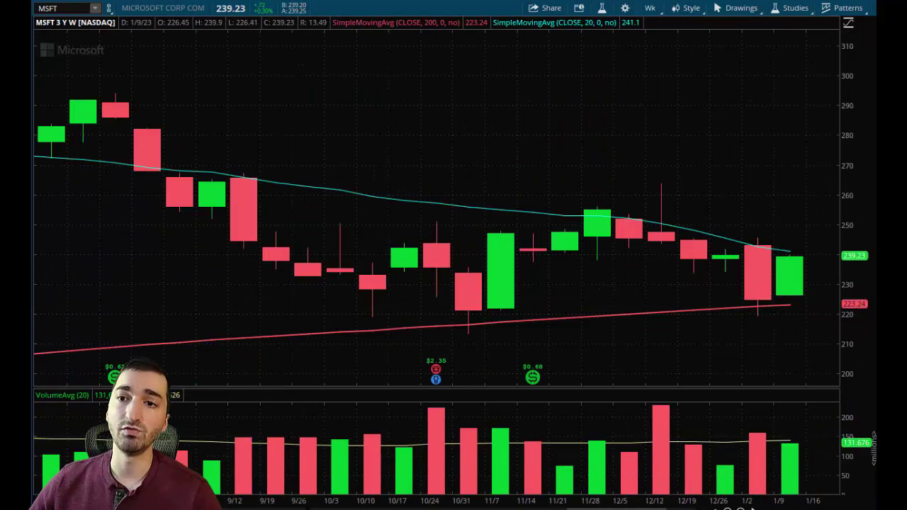
{"action": "left_click_drag", "start_coordinate": [561, 442], "coordinate": [789, 441]}
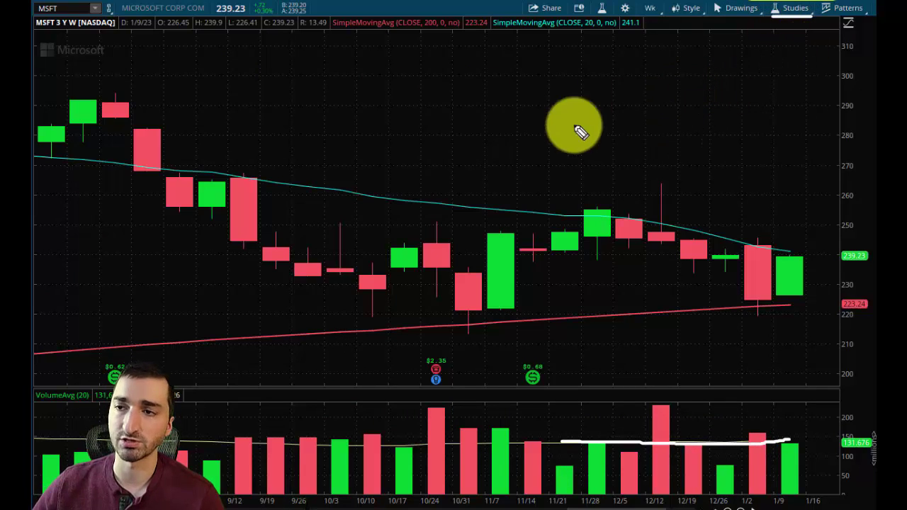
Step: Handwrite "Vol Avg" above the candles, underline the VolumeAvg (20) label, and clear all annotations
{"action": "left_click_drag", "start_coordinate": [225, 59], "coordinate": [252, 58]}
{"action": "left_click_drag", "start_coordinate": [274, 94], "coordinate": [274, 112]}
{"action": "mouse_move", "coordinate": [286, 63]}
{"action": "left_mouse_down"}
{"action": "mouse_move", "coordinate": [295, 106]}
{"action": "mouse_move", "coordinate": [344, 89]}
{"action": "mouse_move", "coordinate": [372, 100]}
{"action": "left_mouse_up"}
{"action": "left_click_drag", "start_coordinate": [377, 83], "coordinate": [367, 129]}
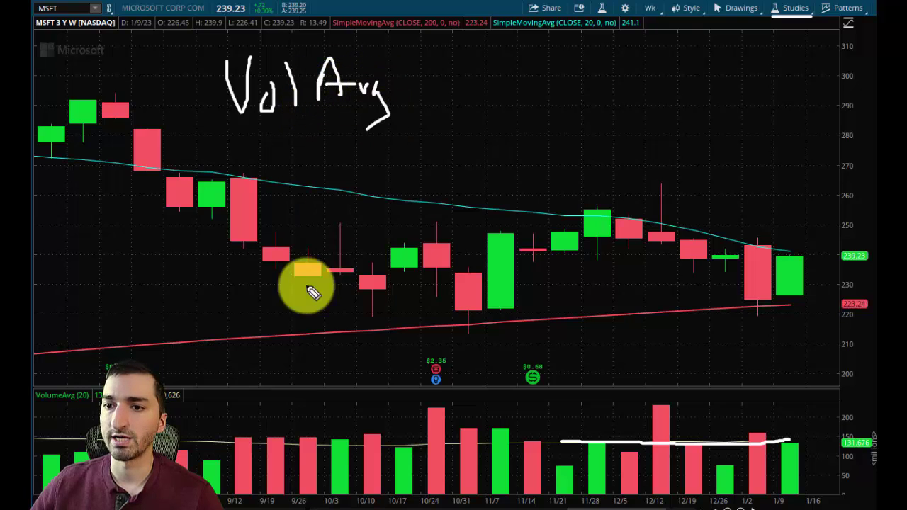
{"action": "left_click_drag", "start_coordinate": [31, 405], "coordinate": [92, 406]}
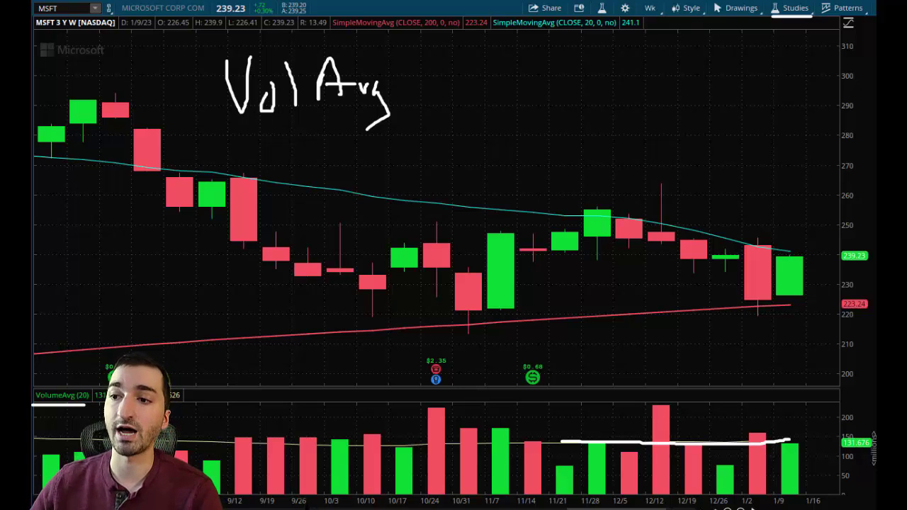
{"action": "key", "text": "Escape"}
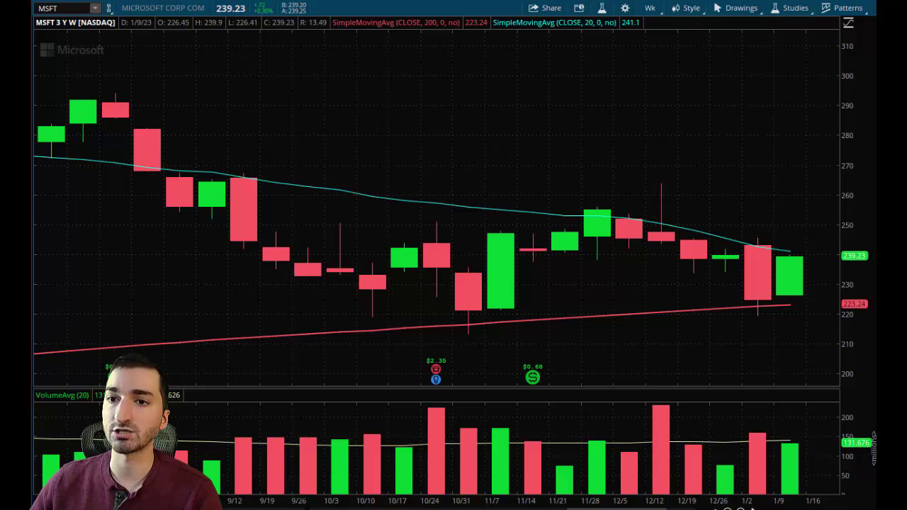
Step: Circle the candles from 9/19 to 1/9 with a white ellipse and point arrows at the 10/24 and 12/12 volume bars
{"action": "mouse_move", "coordinate": [263, 111]}
{"action": "left_mouse_down"}
{"action": "mouse_move", "coordinate": [757, 369]}
{"action": "mouse_move", "coordinate": [851, 389]}
{"action": "left_mouse_up"}
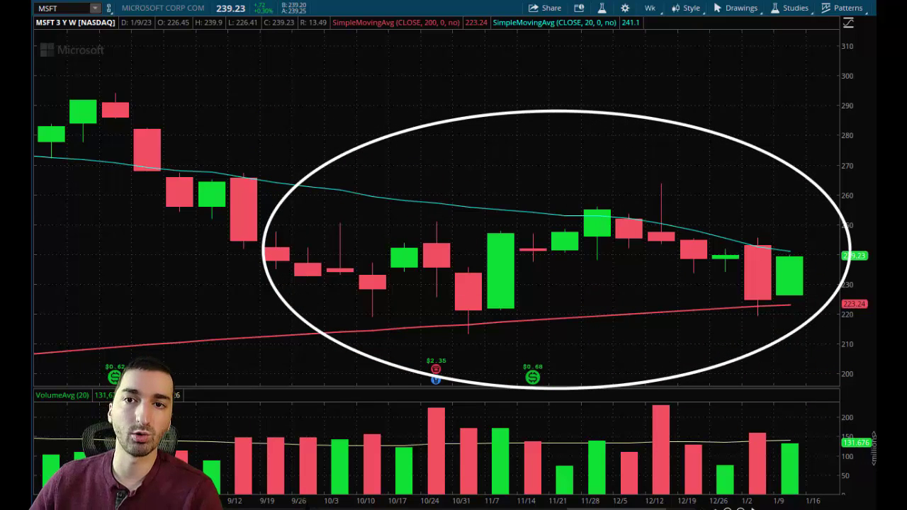
{"action": "left_click_drag", "start_coordinate": [395, 450], "coordinate": [431, 429]}
{"action": "left_click_drag", "start_coordinate": [633, 451], "coordinate": [662, 428]}
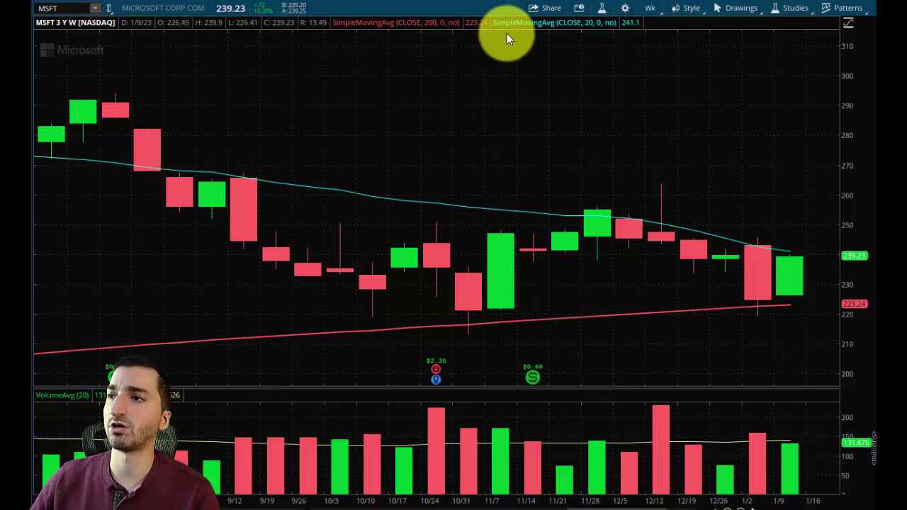
Step: Open the study editor and search the studies for "volumeavg"
{"action": "left_click", "coordinate": [796, 8]}
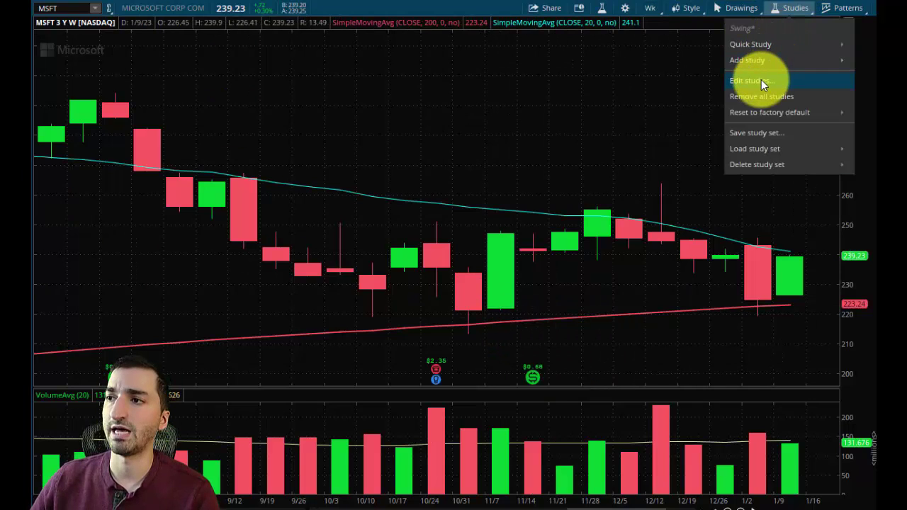
{"action": "left_click", "coordinate": [761, 81]}
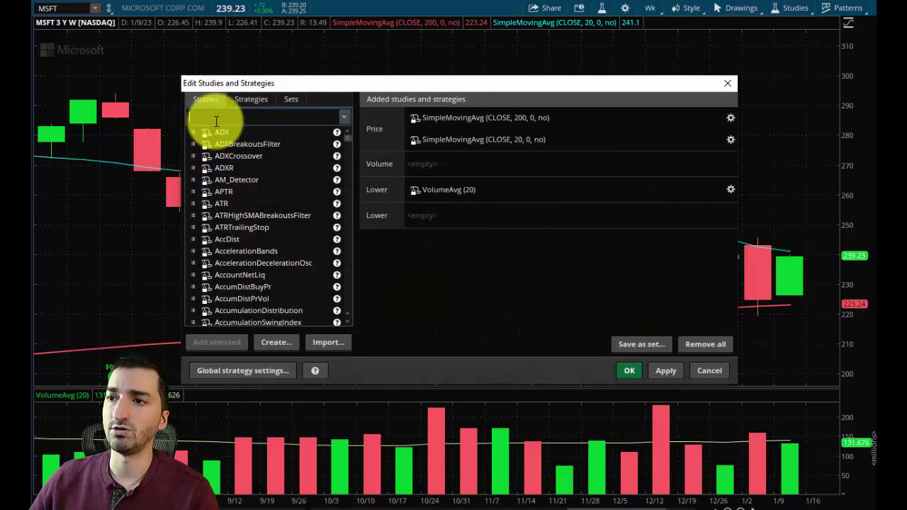
{"action": "left_click", "coordinate": [205, 115]}
{"action": "type", "text": "volu"}
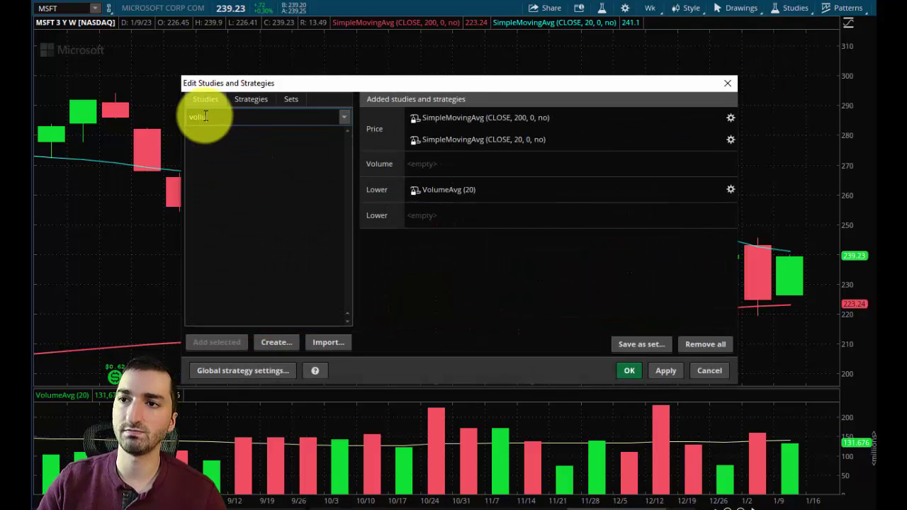
{"action": "type", "text": "meavg"}
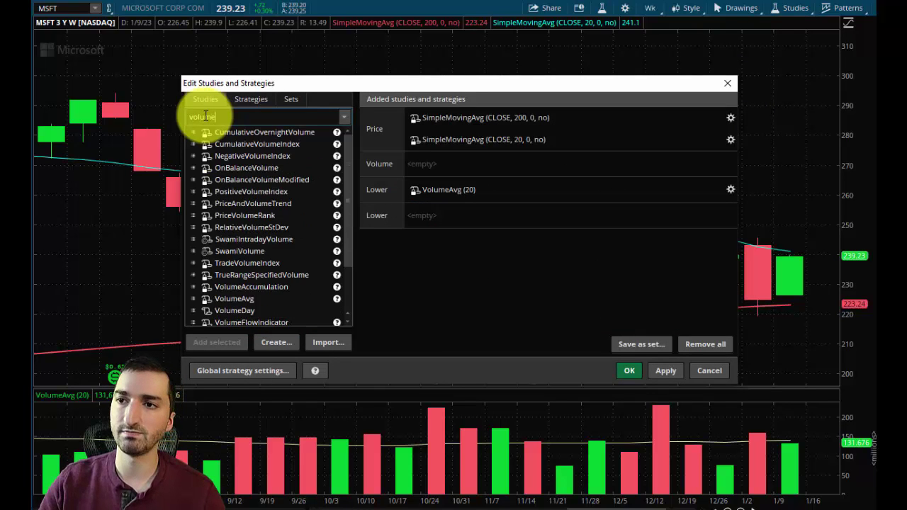
Step: Review the length and plot settings of the added VolumeAvg (20) study, and close the editor without changes
{"action": "left_click", "coordinate": [728, 191]}
{"action": "left_click", "coordinate": [456, 119]}
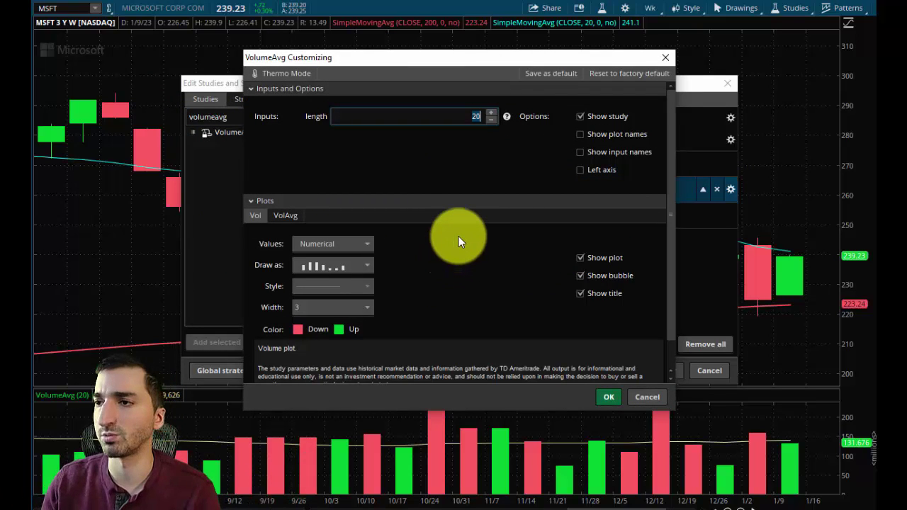
{"action": "left_click", "coordinate": [638, 399]}
{"action": "left_click", "coordinate": [710, 370]}
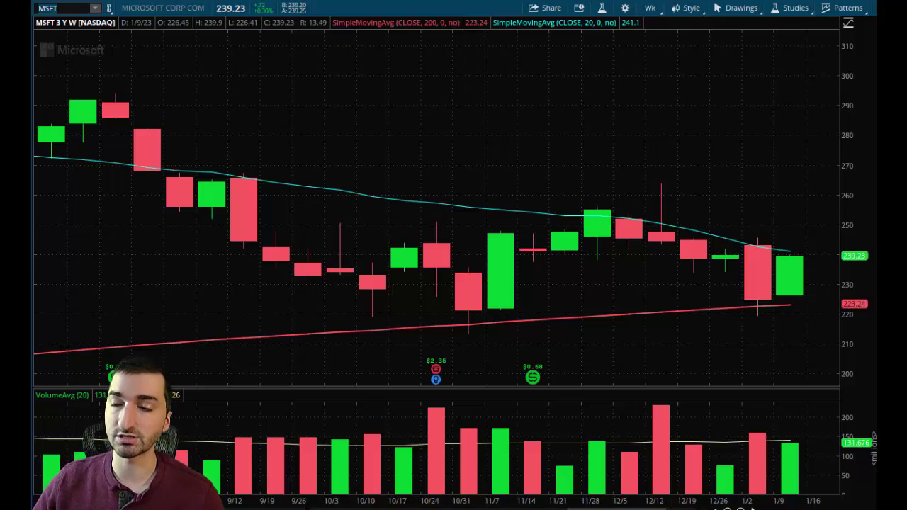
Step: Bring up the "Analyzing Different Candles" reference image and draw a white box around the Very Bearish candle
{"action": "left_click", "coordinate": [414, 328]}
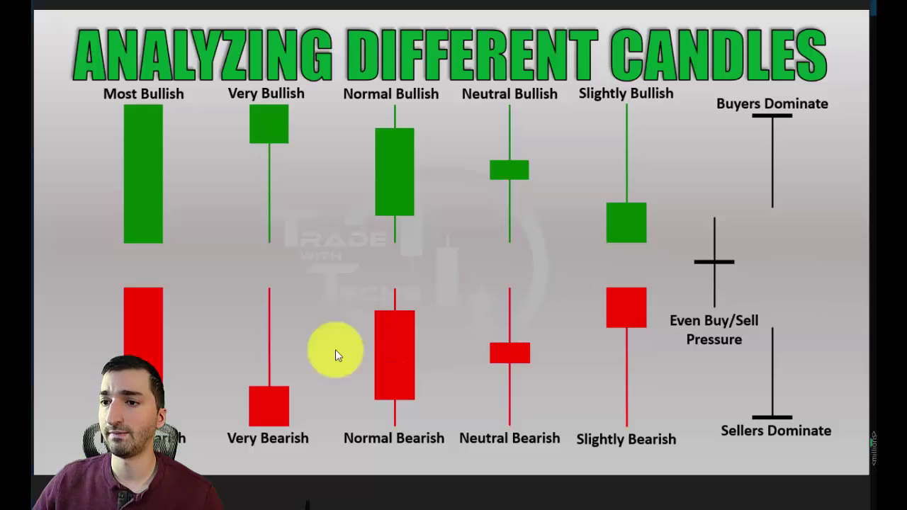
{"action": "left_click", "coordinate": [55, 318]}
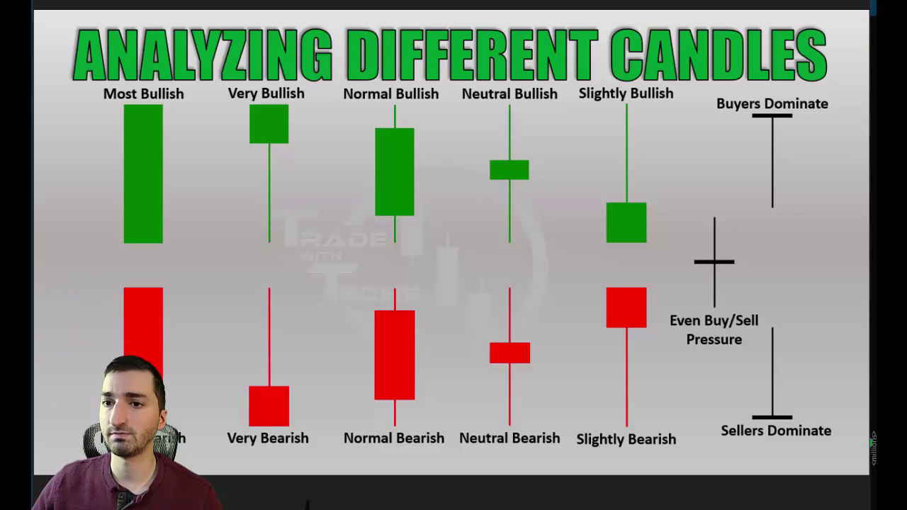
{"action": "left_click_drag", "start_coordinate": [228, 268], "coordinate": [322, 437]}
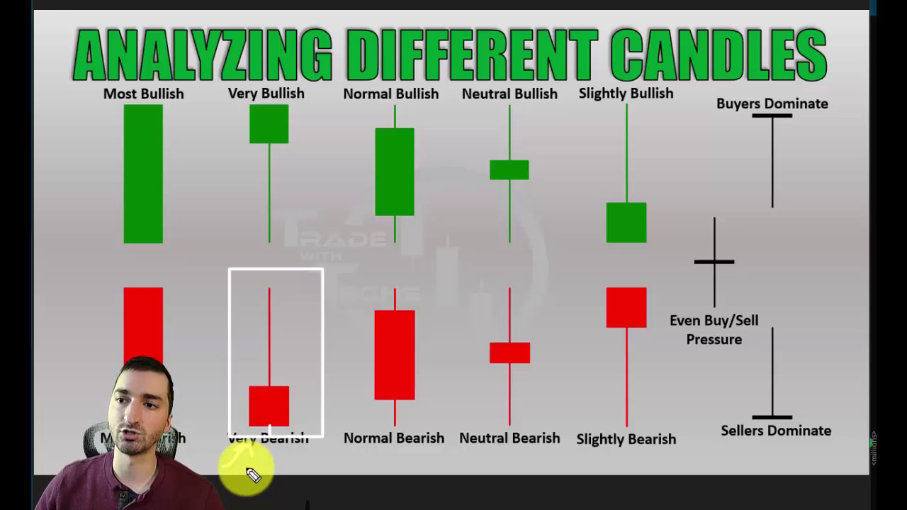
Step: Outline the Very Bearish candle's body, replace the marks with a white box around the Very Bullish candle, and clear it
{"action": "left_click", "coordinate": [280, 349]}
{"action": "left_click_drag", "start_coordinate": [290, 406], "coordinate": [269, 422]}
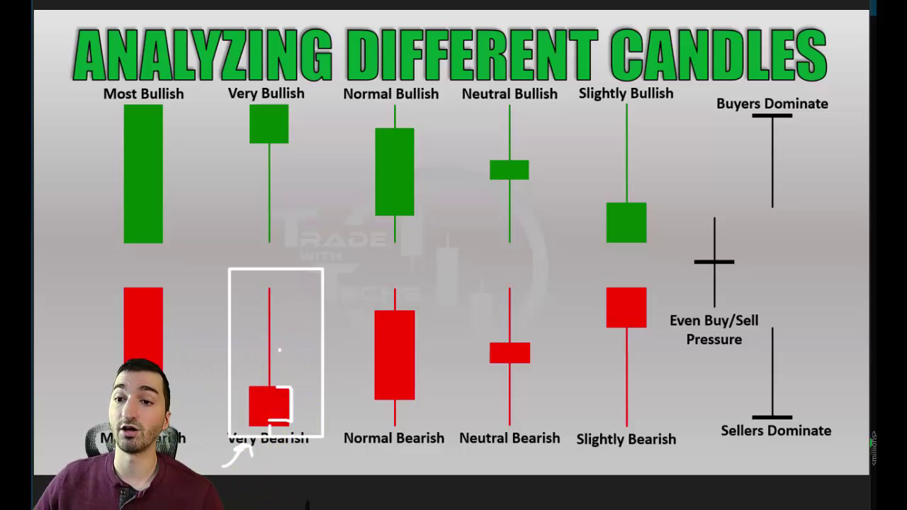
{"action": "key", "text": "Escape"}
{"action": "left_click_drag", "start_coordinate": [217, 85], "coordinate": [306, 269]}
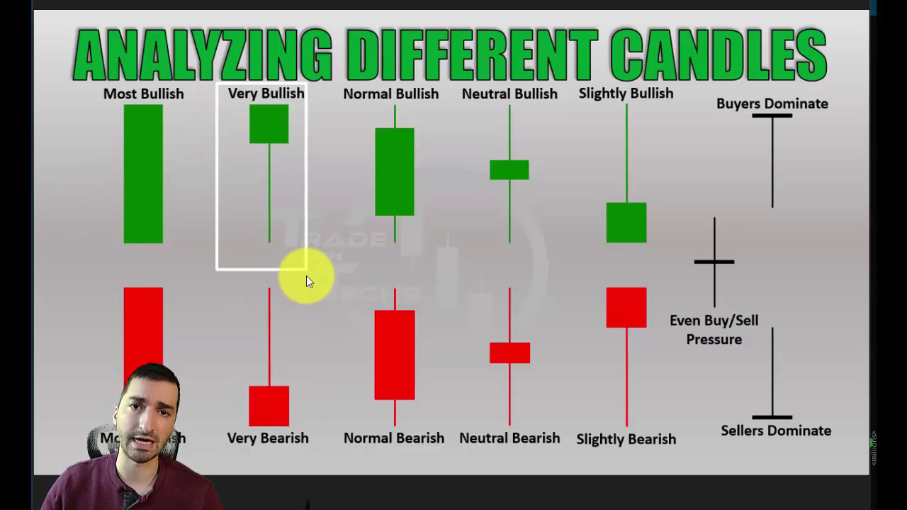
{"action": "key", "text": "Escape"}
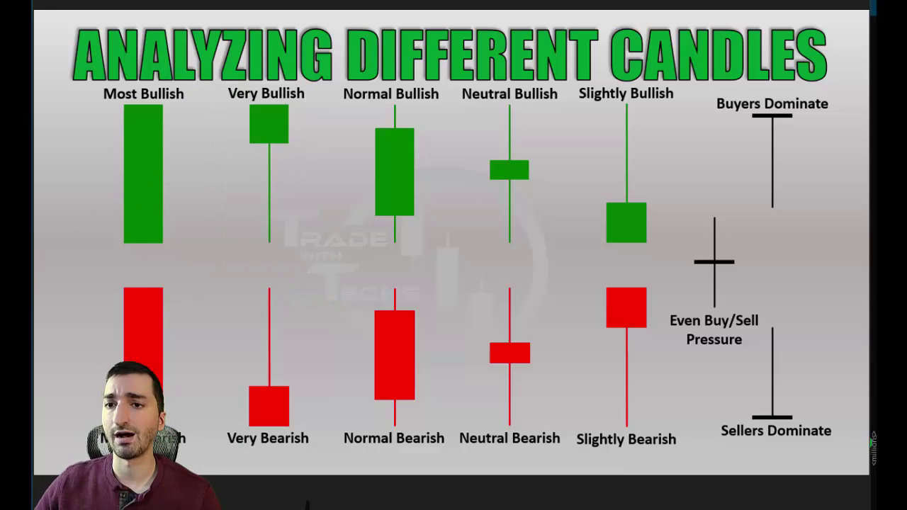
Step: Return to the trading chart and load the symbol /BTC
{"action": "key", "text": "alt+Tab"}
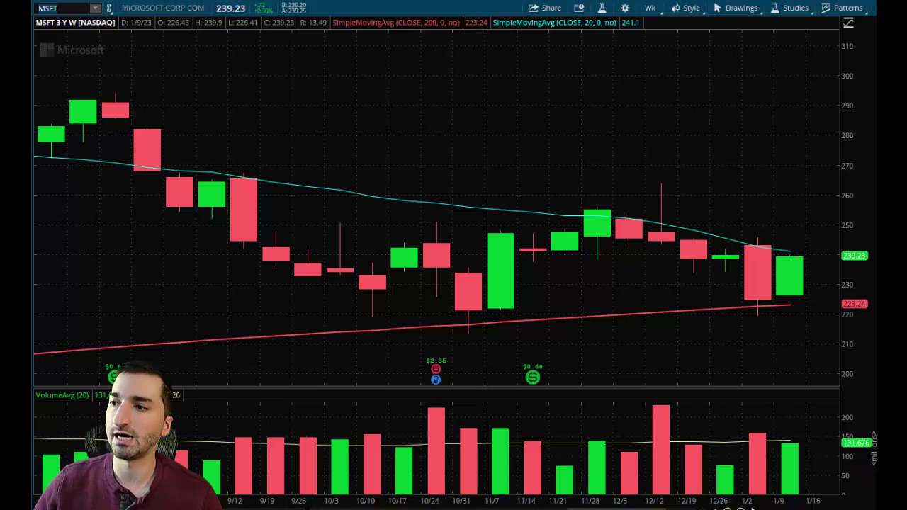
{"action": "left_click", "coordinate": [70, 8]}
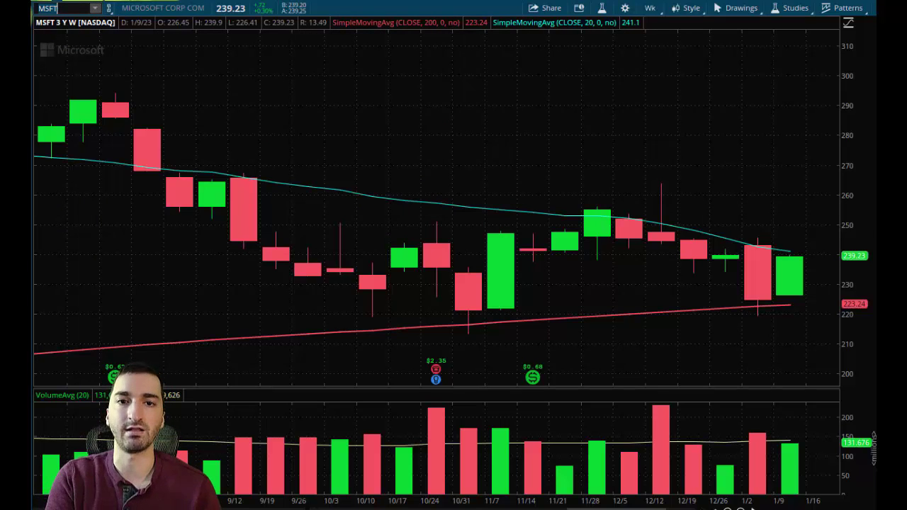
{"action": "type", "text": "/BTC"}
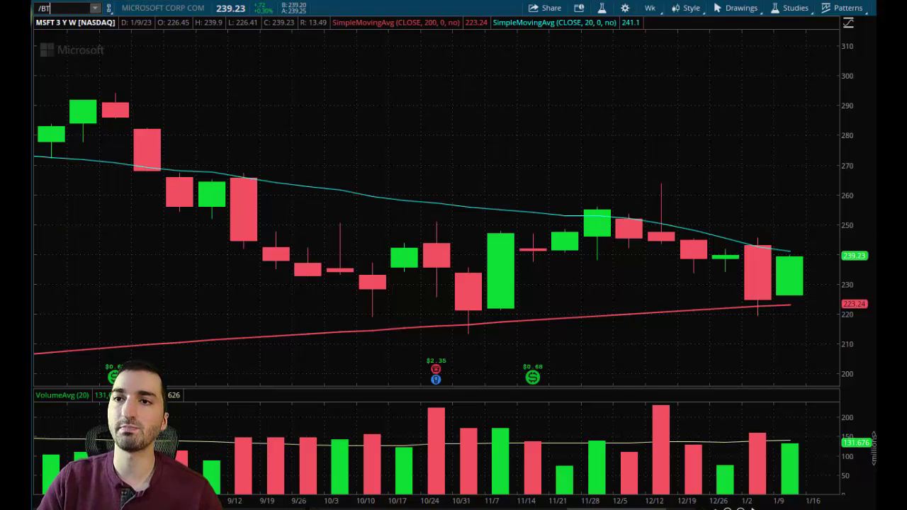
{"action": "key", "text": "Return"}
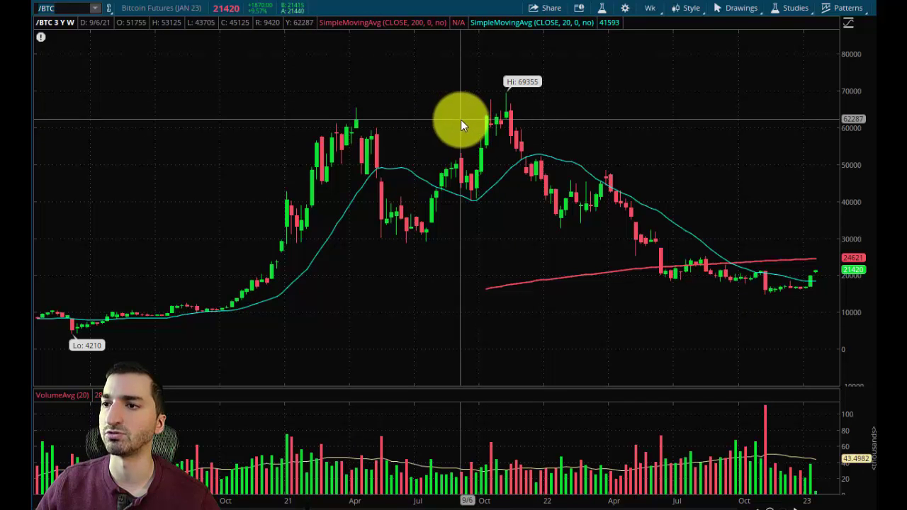
Step: Zoom in on the candles from the 69355 high through 4/18 and circle those from 12/13 to 4/4 with a white ellipse
{"action": "left_click_drag", "start_coordinate": [449, 113], "coordinate": [676, 312]}
{"action": "left_click_drag", "start_coordinate": [200, 163], "coordinate": [620, 396]}
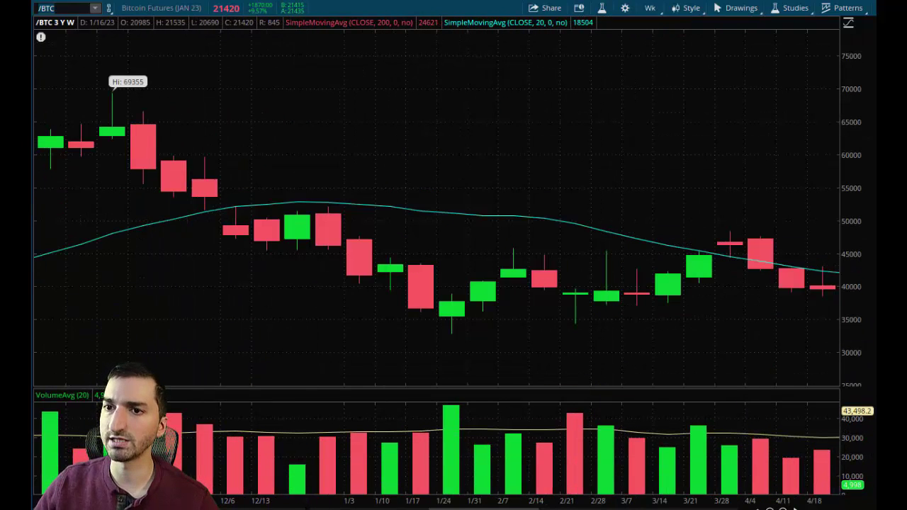
{"action": "mouse_move", "coordinate": [235, 144]}
{"action": "left_mouse_down"}
{"action": "mouse_move", "coordinate": [334, 226]}
{"action": "mouse_move", "coordinate": [411, 273]}
{"action": "mouse_move", "coordinate": [779, 400]}
{"action": "left_mouse_up"}
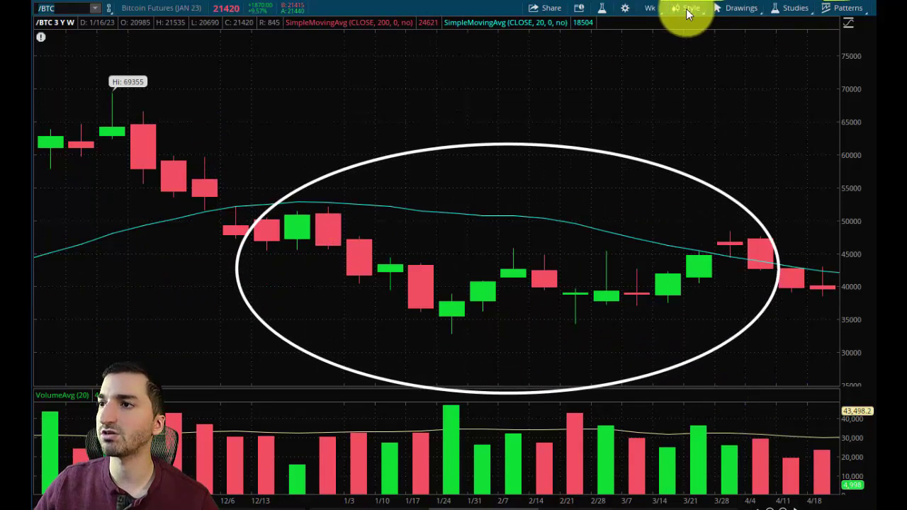
Step: Replace the large ellipse with a smaller one around the candles from 1/10 to 3/21, and clear it
{"action": "left_click", "coordinate": [730, 8]}
{"action": "mouse_move", "coordinate": [800, 96]}
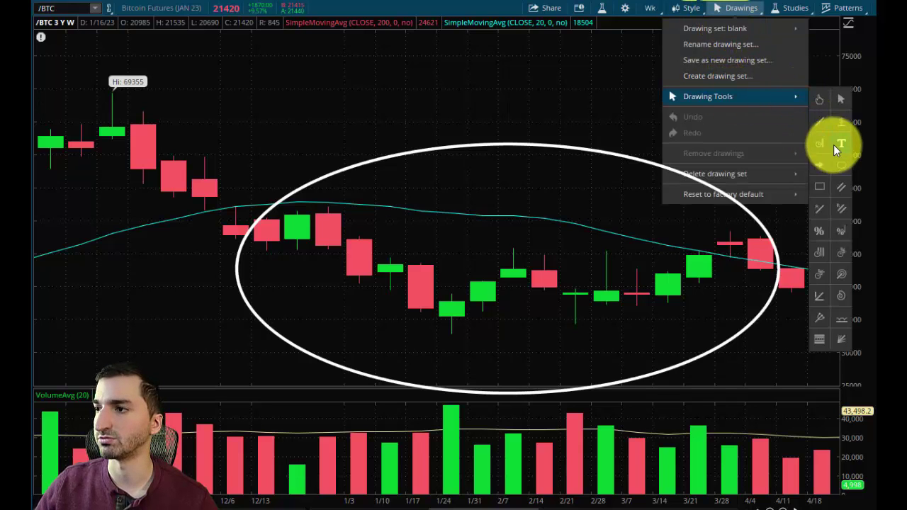
{"action": "mouse_move", "coordinate": [787, 194]}
{"action": "key", "text": "Escape"}
{"action": "key", "text": "Delete"}
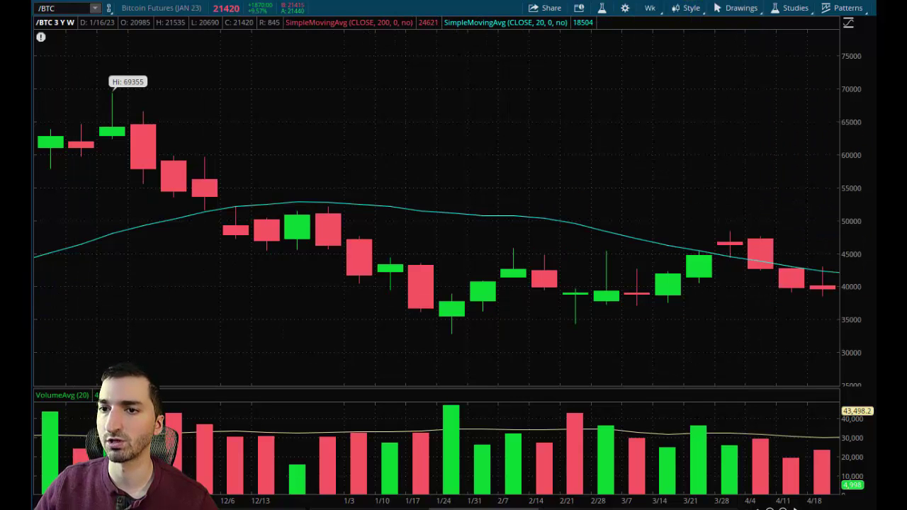
{"action": "left_click_drag", "start_coordinate": [368, 243], "coordinate": [743, 341]}
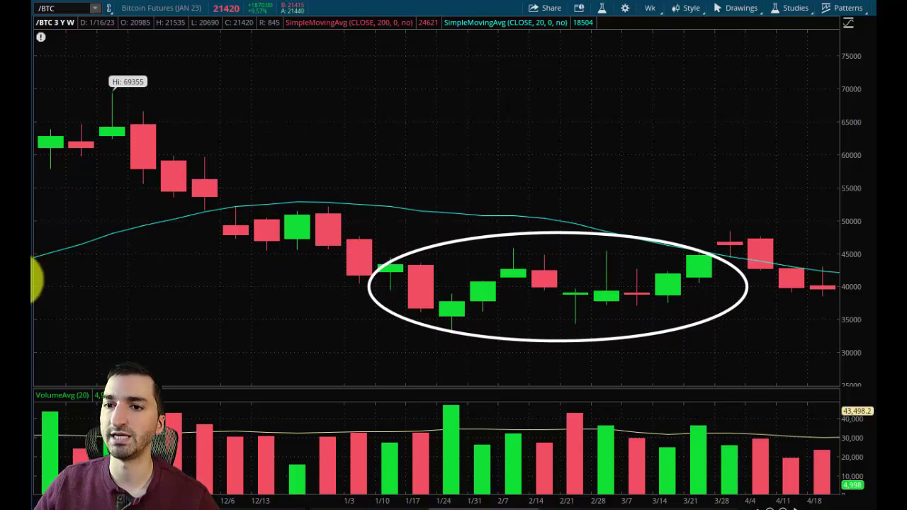
{"action": "key", "text": "Delete"}
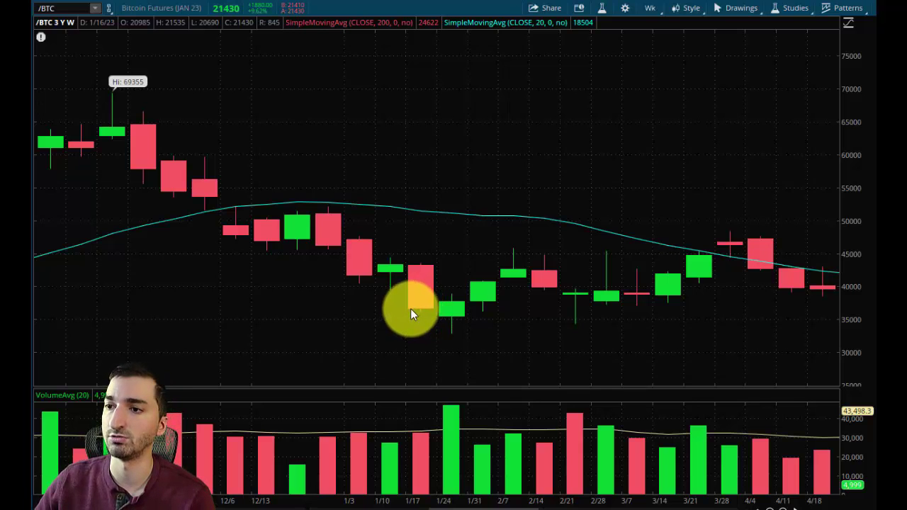
Step: Draw a white support box from about 33,000 to 36,600 spanning 1/17 to 4/18, and show the chart's rectangle drawing tool
{"action": "mouse_move", "coordinate": [410, 310]}
{"action": "left_mouse_down"}
{"action": "mouse_move", "coordinate": [473, 333]}
{"action": "mouse_move", "coordinate": [464, 334]}
{"action": "mouse_move", "coordinate": [827, 332]}
{"action": "left_mouse_up"}
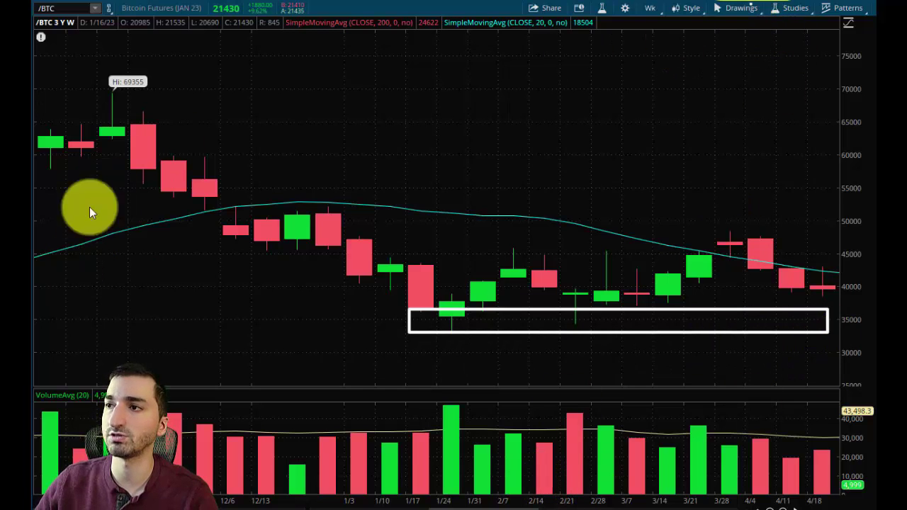
{"action": "left_click", "coordinate": [737, 10]}
{"action": "mouse_move", "coordinate": [708, 96]}
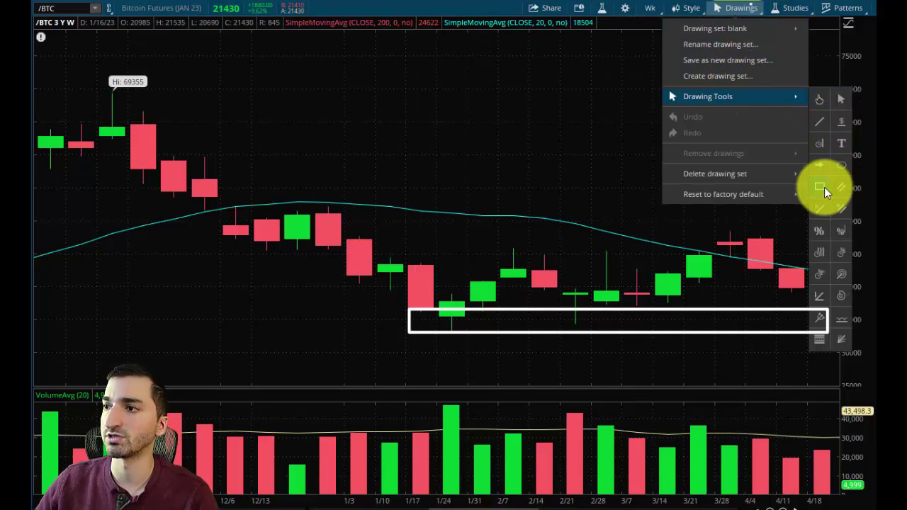
{"action": "left_click", "coordinate": [91, 176]}
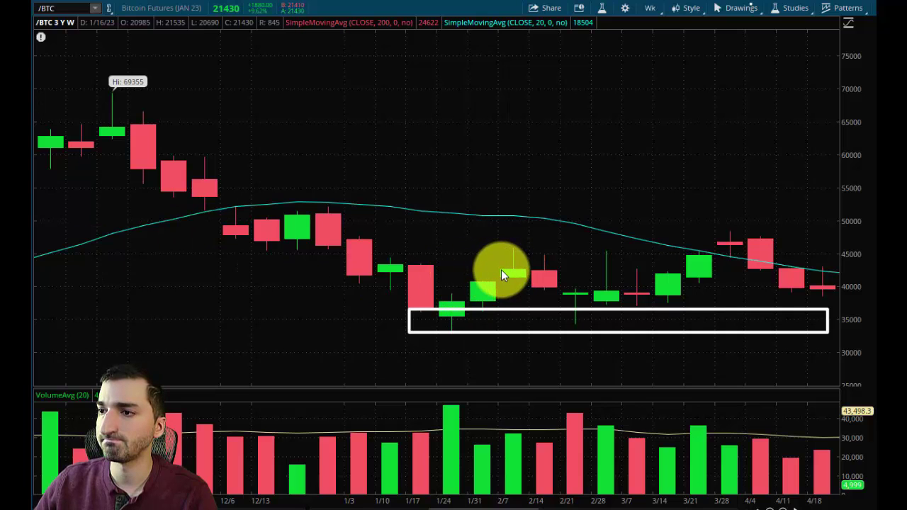
Step: Draw a white resistance box at about 42,600 to 45,700 with an arrow above the 2/14 candle, and undo both
{"action": "mouse_move", "coordinate": [501, 269]}
{"action": "left_mouse_down"}
{"action": "mouse_move", "coordinate": [639, 248]}
{"action": "mouse_move", "coordinate": [838, 245]}
{"action": "mouse_move", "coordinate": [822, 253]}
{"action": "left_mouse_up"}
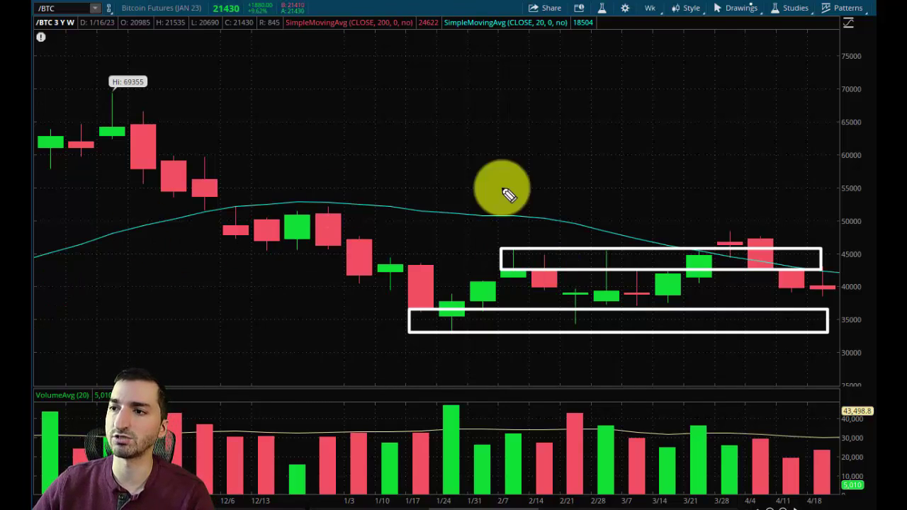
{"action": "left_click_drag", "start_coordinate": [542, 201], "coordinate": [540, 257]}
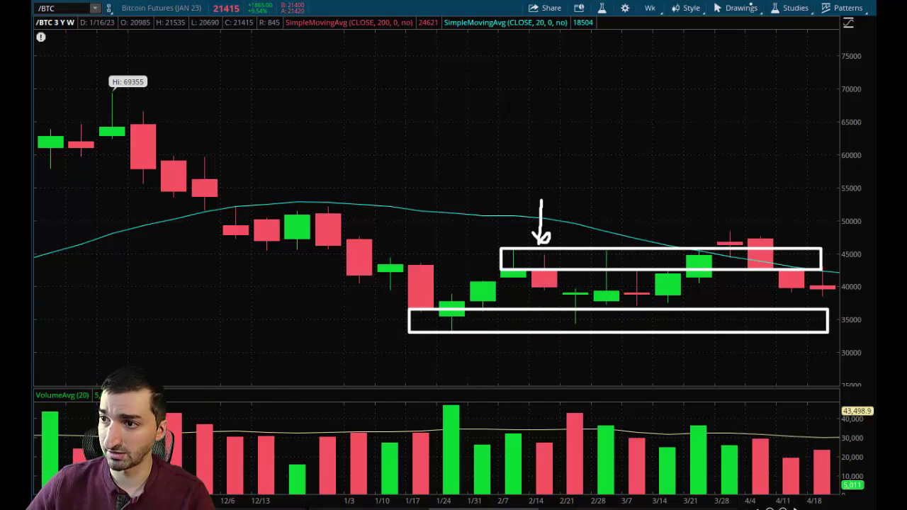
{"action": "key", "text": "ctrl+z"}
{"action": "key", "text": "ctrl+z"}
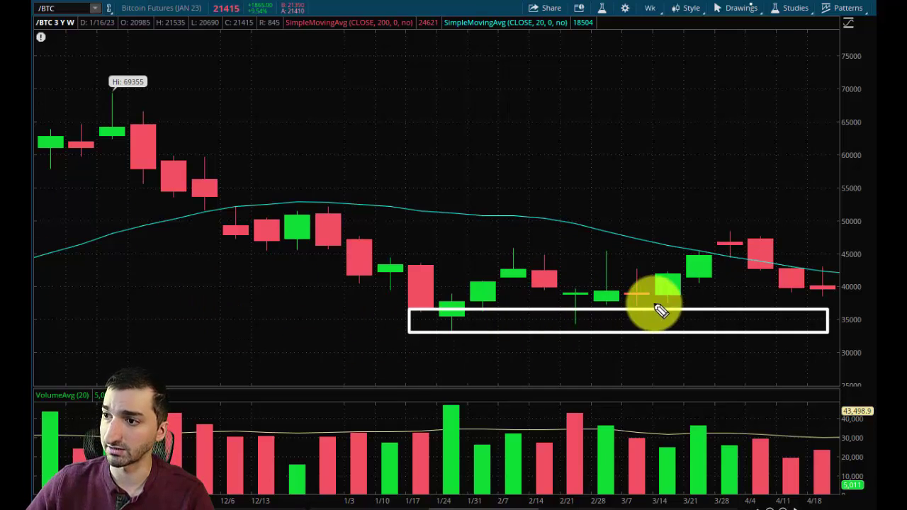
Step: Point a freehand arrow at the 2/21 candle's lower wick in the support box and circle the top of its volume bar
{"action": "mouse_move", "coordinate": [545, 356]}
{"action": "left_mouse_down"}
{"action": "mouse_move", "coordinate": [564, 323]}
{"action": "mouse_move", "coordinate": [574, 344]}
{"action": "left_mouse_up"}
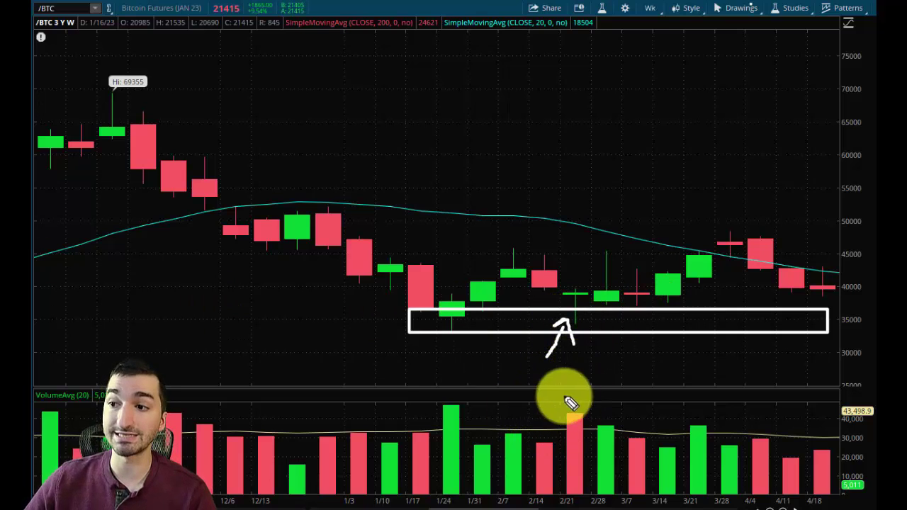
{"action": "mouse_move", "coordinate": [585, 405]}
{"action": "left_mouse_down"}
{"action": "mouse_move", "coordinate": [553, 433]}
{"action": "mouse_move", "coordinate": [588, 413]}
{"action": "left_mouse_up"}
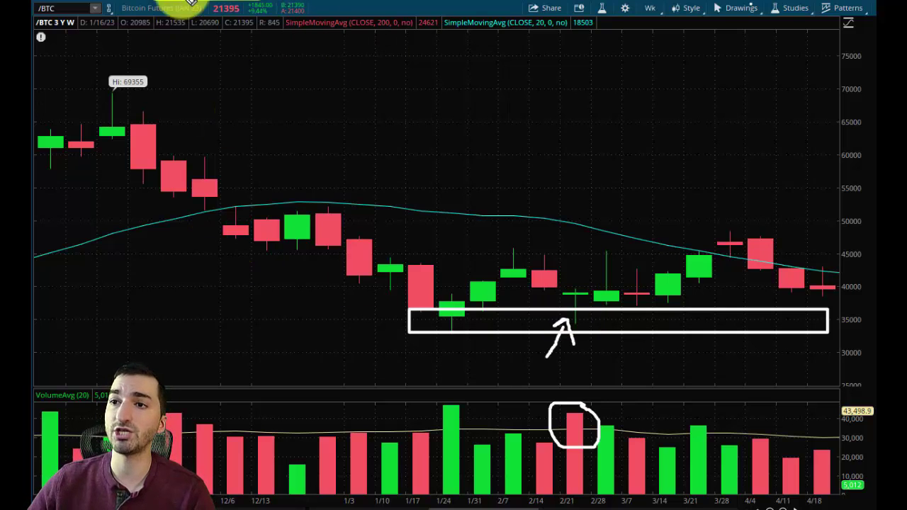
Step: Handwrite "1) S + D" with a checkmark above the candles
{"action": "left_click_drag", "start_coordinate": [255, 44], "coordinate": [263, 106]}
{"action": "mouse_move", "coordinate": [313, 56]}
{"action": "left_mouse_down"}
{"action": "mouse_move", "coordinate": [329, 52]}
{"action": "mouse_move", "coordinate": [320, 88]}
{"action": "left_mouse_up"}
{"action": "left_click_drag", "start_coordinate": [363, 59], "coordinate": [364, 78]}
{"action": "mouse_move", "coordinate": [353, 72]}
{"action": "left_mouse_down"}
{"action": "mouse_move", "coordinate": [380, 62]}
{"action": "mouse_move", "coordinate": [391, 82]}
{"action": "left_mouse_up"}
{"action": "left_click_drag", "start_coordinate": [389, 50], "coordinate": [393, 82]}
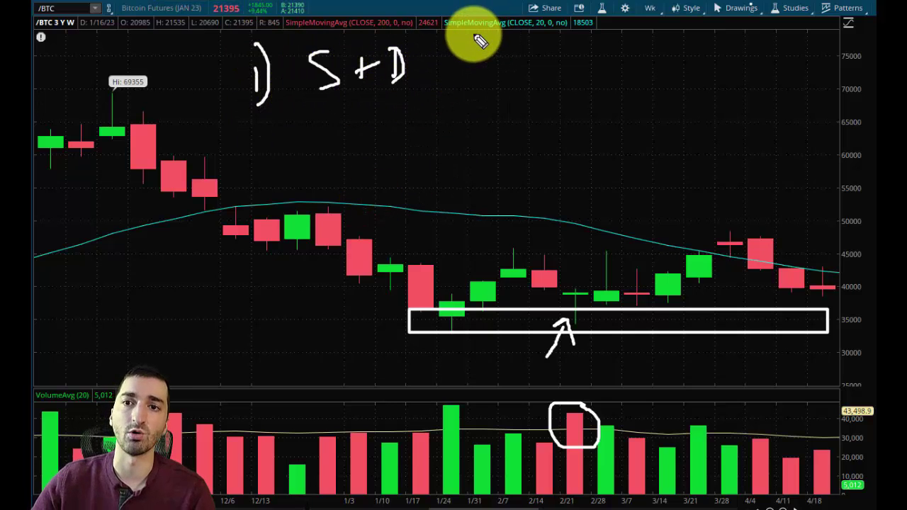
{"action": "left_click_drag", "start_coordinate": [436, 70], "coordinate": [475, 37]}
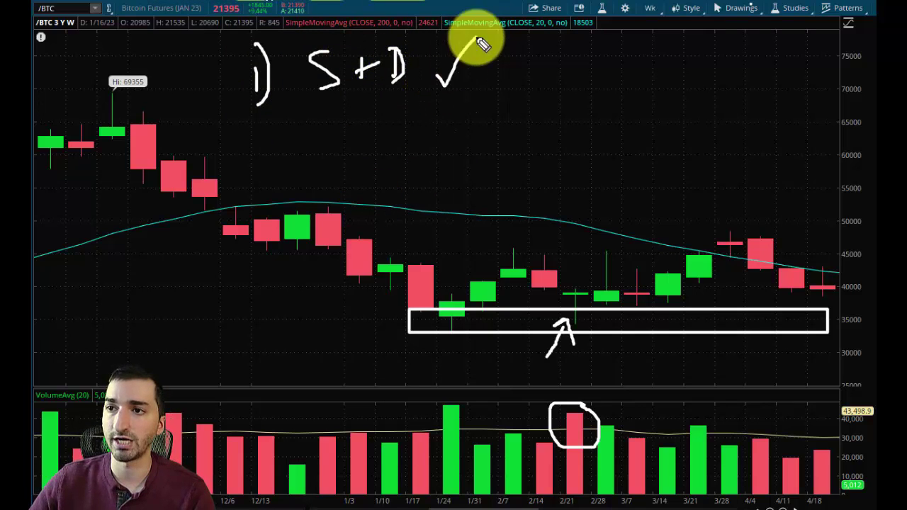
Step: Handwrite "2) Pattern" with a checkmark below the first checklist item
{"action": "mouse_move", "coordinate": [246, 136]}
{"action": "left_mouse_down"}
{"action": "mouse_move", "coordinate": [252, 175]}
{"action": "mouse_move", "coordinate": [256, 166]}
{"action": "left_mouse_up"}
{"action": "left_click_drag", "start_coordinate": [257, 121], "coordinate": [265, 200]}
{"action": "mouse_move", "coordinate": [305, 170]}
{"action": "left_mouse_down"}
{"action": "mouse_move", "coordinate": [303, 146]}
{"action": "mouse_move", "coordinate": [357, 139]}
{"action": "mouse_move", "coordinate": [428, 159]}
{"action": "mouse_move", "coordinate": [490, 102]}
{"action": "left_mouse_up"}
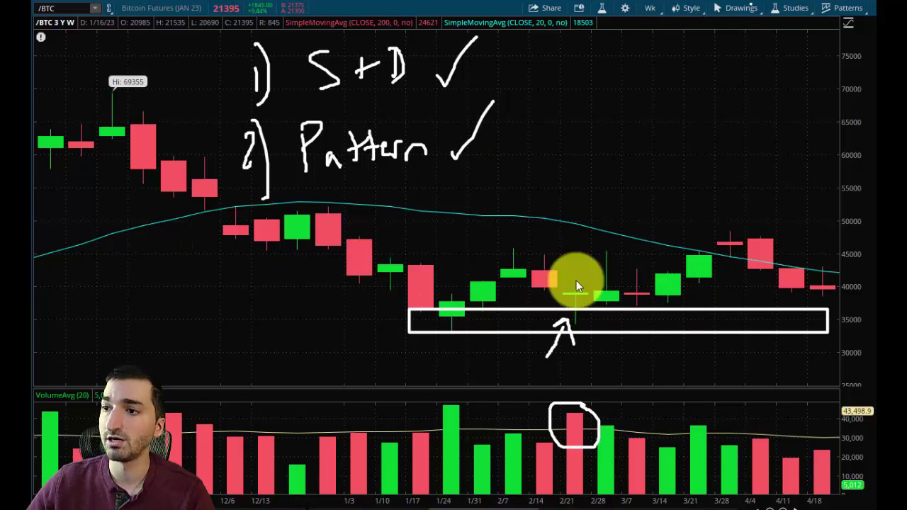
Step: Box the resistance zone from 2/7 to 4/18 in white, mark the 2/21 candle's top with a short line, and clear all annotations
{"action": "left_click_drag", "start_coordinate": [499, 270], "coordinate": [820, 249]}
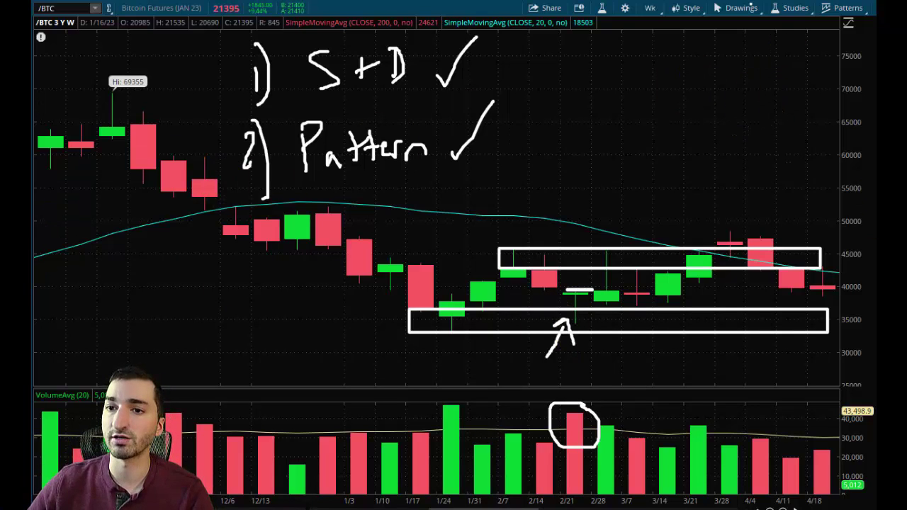
{"action": "key", "text": "Escape"}
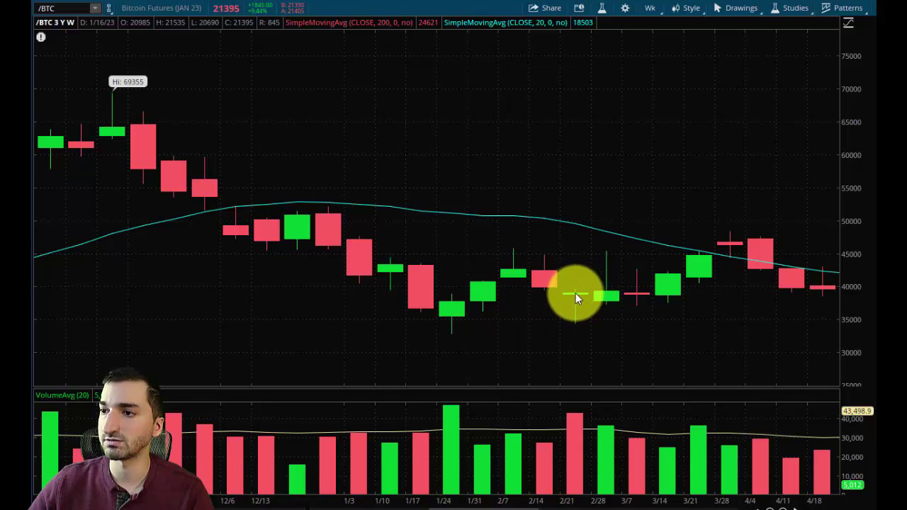
Step: Box the area just above the 2/21 and 2/28 candle bodies in white and handwrite the underlined note "Wk 1-2 wks"
{"action": "left_click_drag", "start_coordinate": [568, 291], "coordinate": [635, 271]}
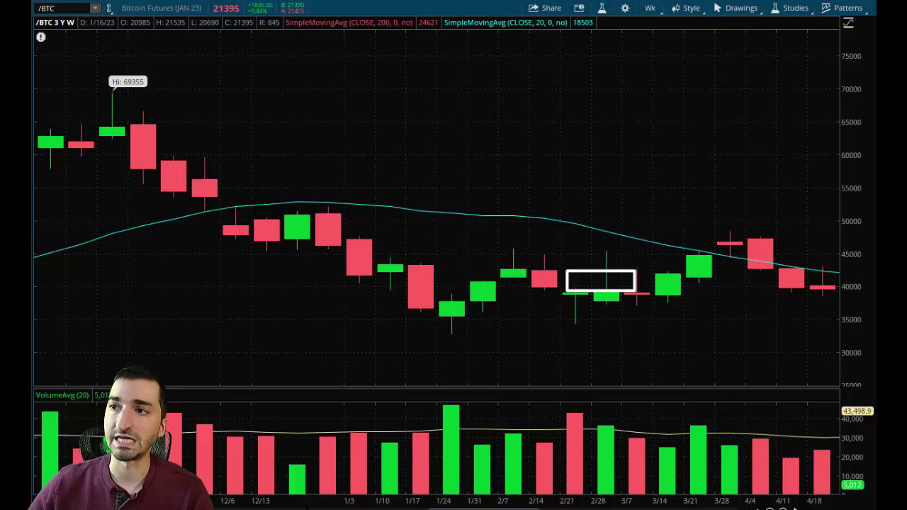
{"action": "mouse_move", "coordinate": [503, 85]}
{"action": "left_mouse_down"}
{"action": "mouse_move", "coordinate": [518, 130]}
{"action": "mouse_move", "coordinate": [563, 121]}
{"action": "mouse_move", "coordinate": [565, 106]}
{"action": "left_mouse_up"}
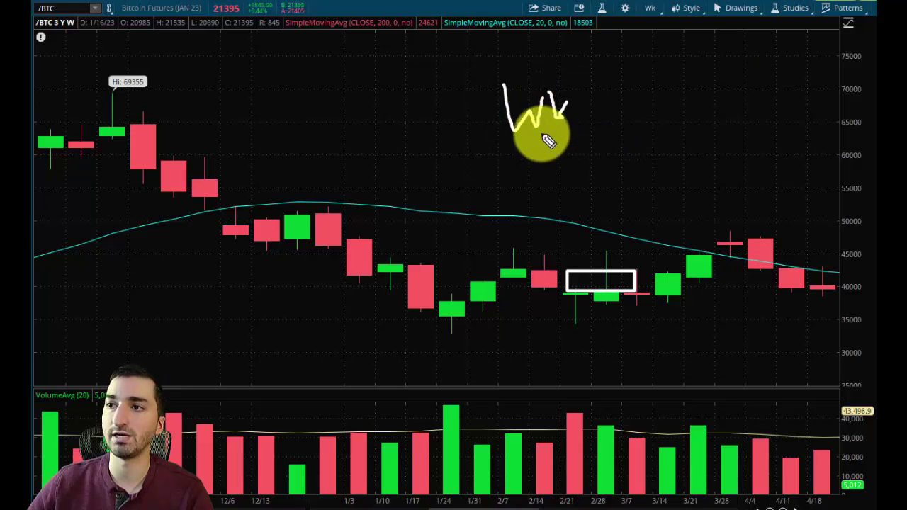
{"action": "mouse_move", "coordinate": [623, 96]}
{"action": "left_mouse_down"}
{"action": "mouse_move", "coordinate": [623, 131]}
{"action": "mouse_move", "coordinate": [640, 113]}
{"action": "mouse_move", "coordinate": [675, 129]}
{"action": "mouse_move", "coordinate": [723, 115]}
{"action": "mouse_move", "coordinate": [735, 126]}
{"action": "left_mouse_up"}
{"action": "left_click_drag", "start_coordinate": [504, 149], "coordinate": [768, 157]}
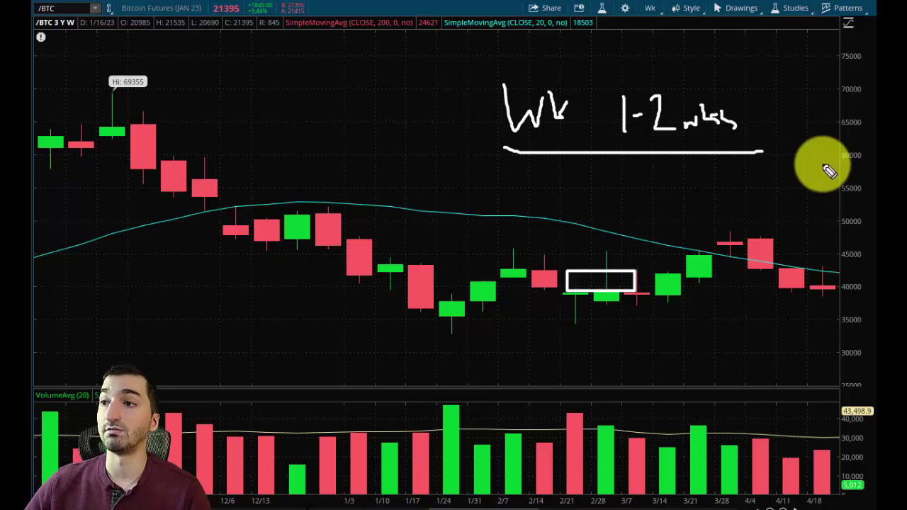
Step: Point an arrow at the 2/28 candle's upper wick, clear all annotations, and return to the full three-year chart
{"action": "left_click", "coordinate": [659, 141]}
{"action": "left_click_drag", "start_coordinate": [634, 221], "coordinate": [619, 249]}
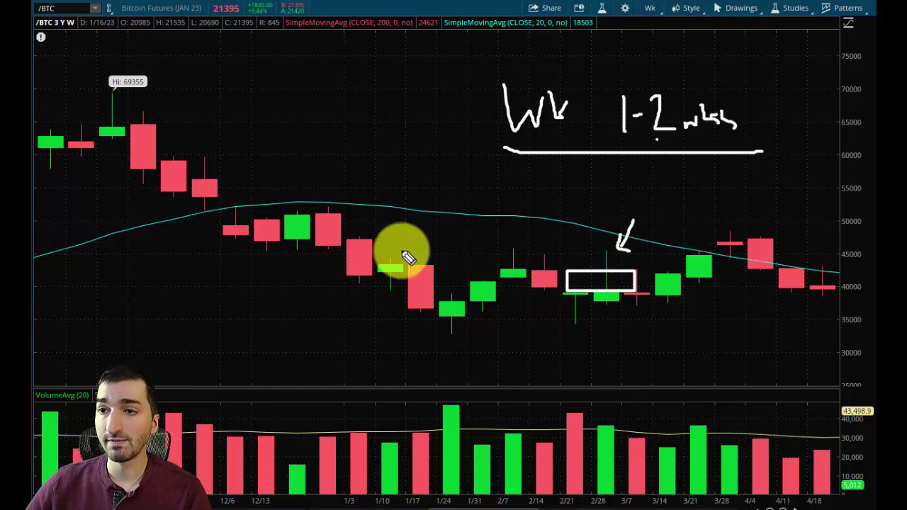
{"action": "key", "text": "Escape"}
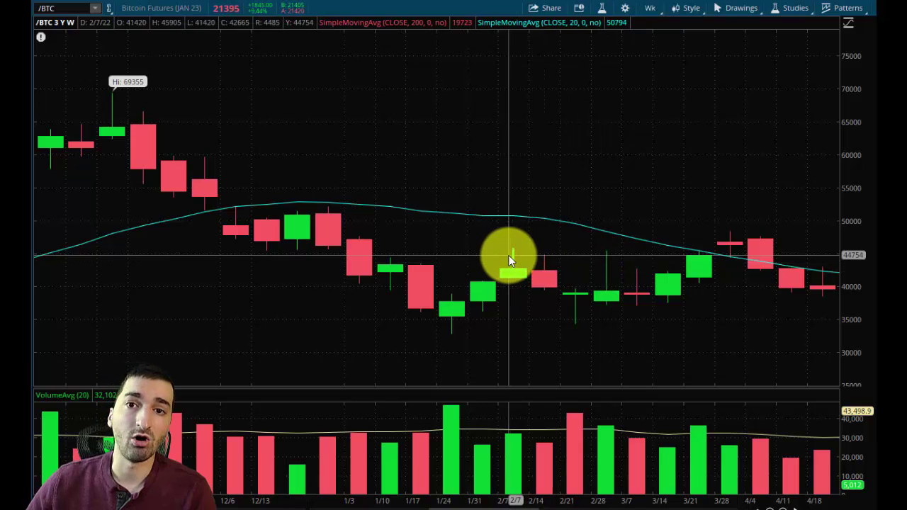
{"action": "scroll", "coordinate": [640, 270], "scroll_direction": "down", "scroll_amount": 5}
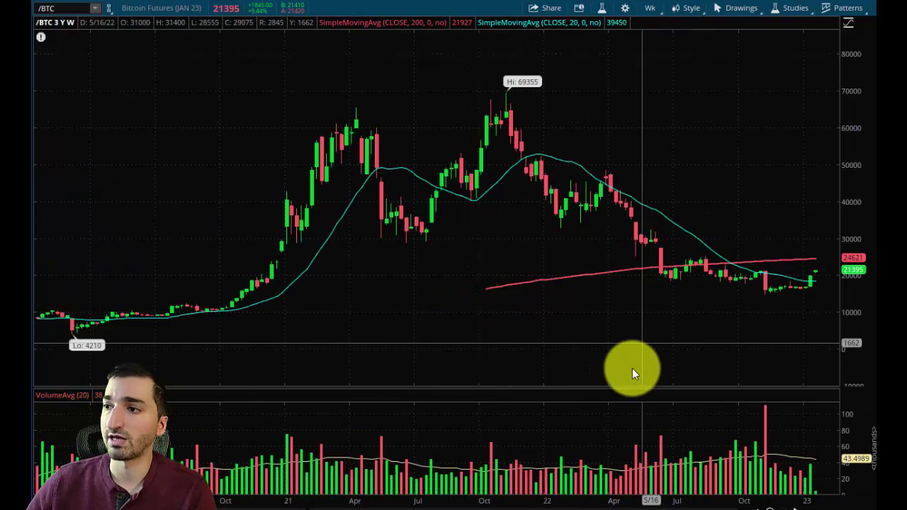